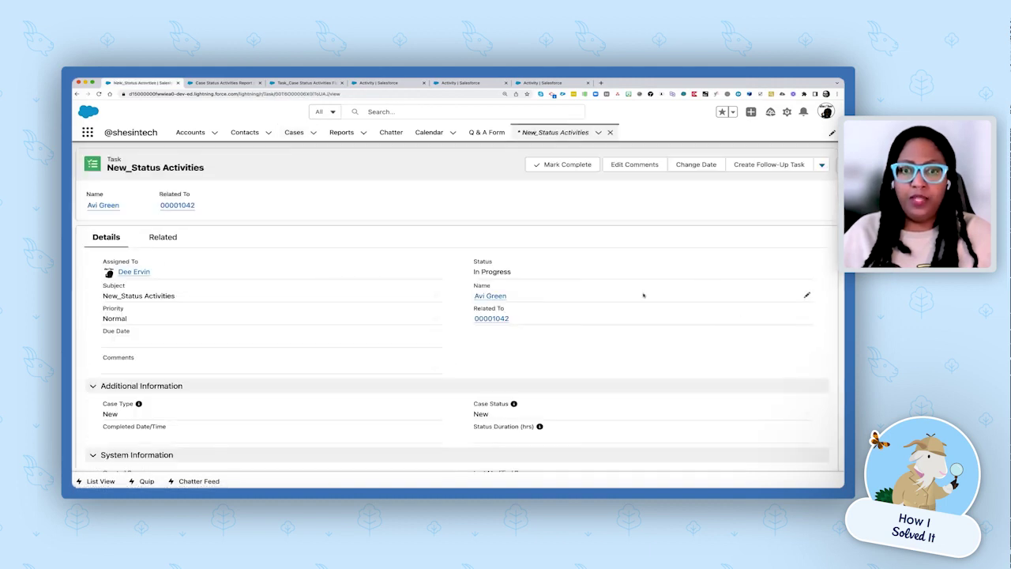
Check the available Case Type and Case Status options on the New_Status Activities task, leaving the edit without saving
scroll(589, 415, down, 1)
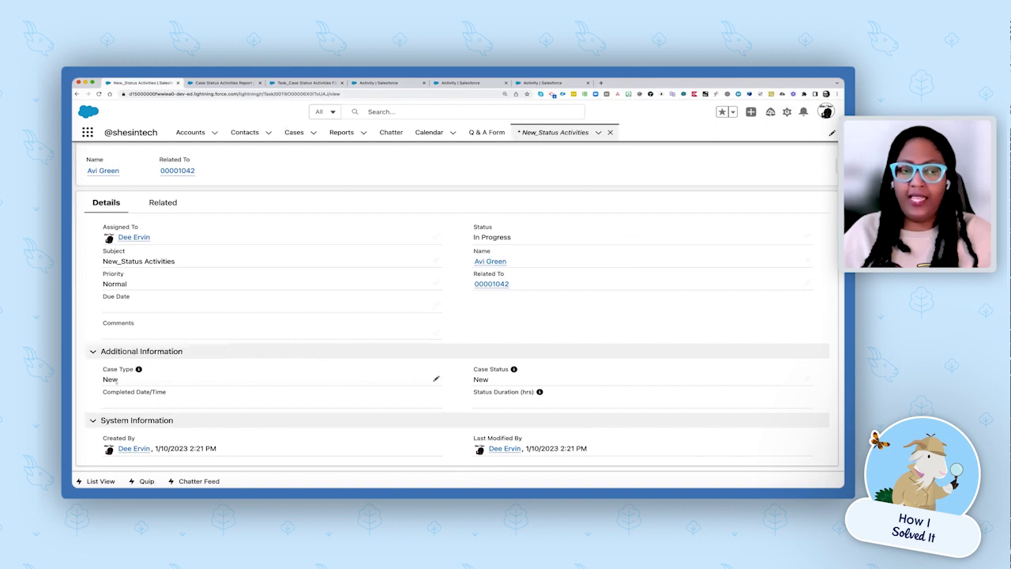
click(434, 379)
click(432, 400)
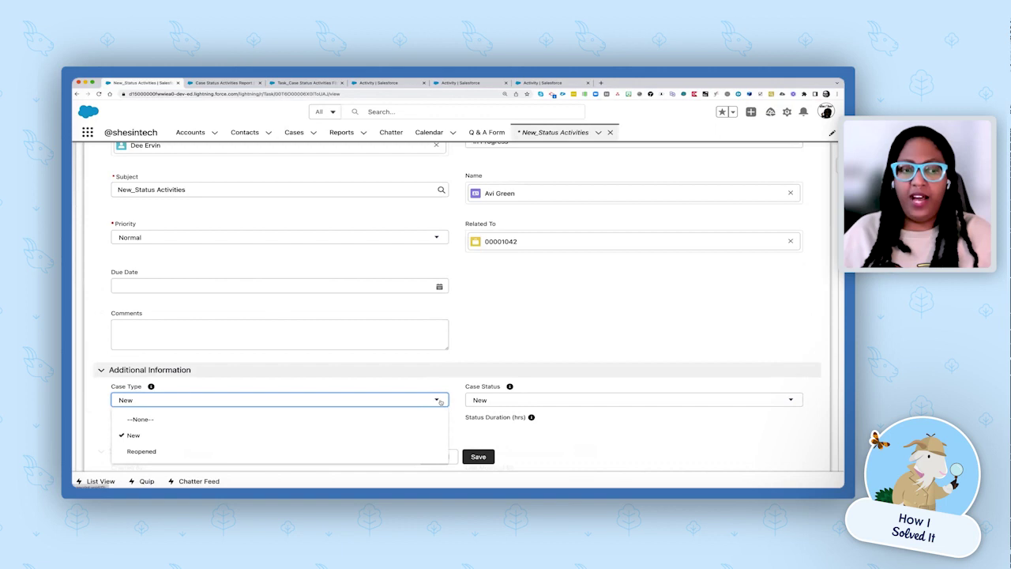
scroll(316, 397, down, 1)
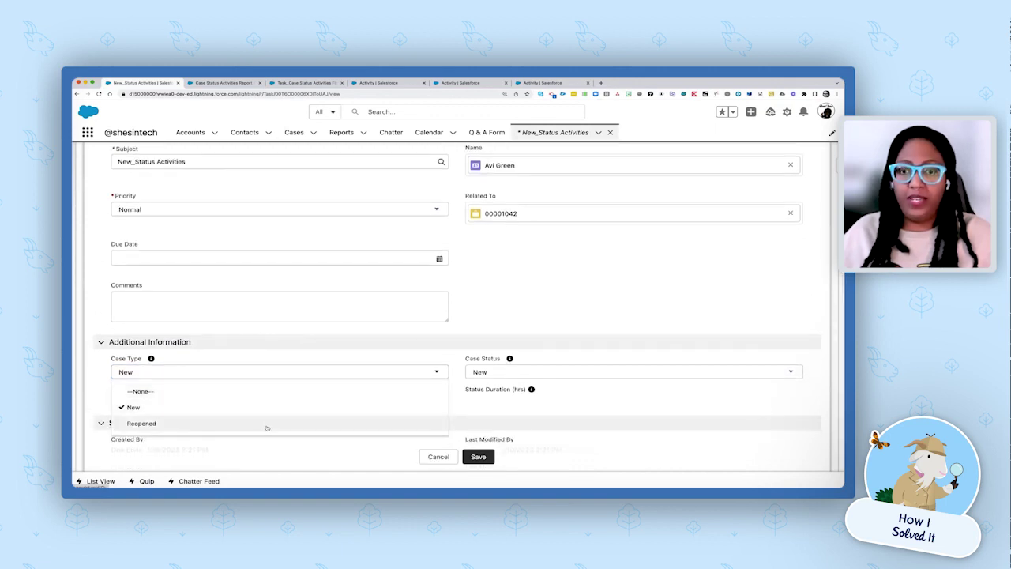
click(625, 399)
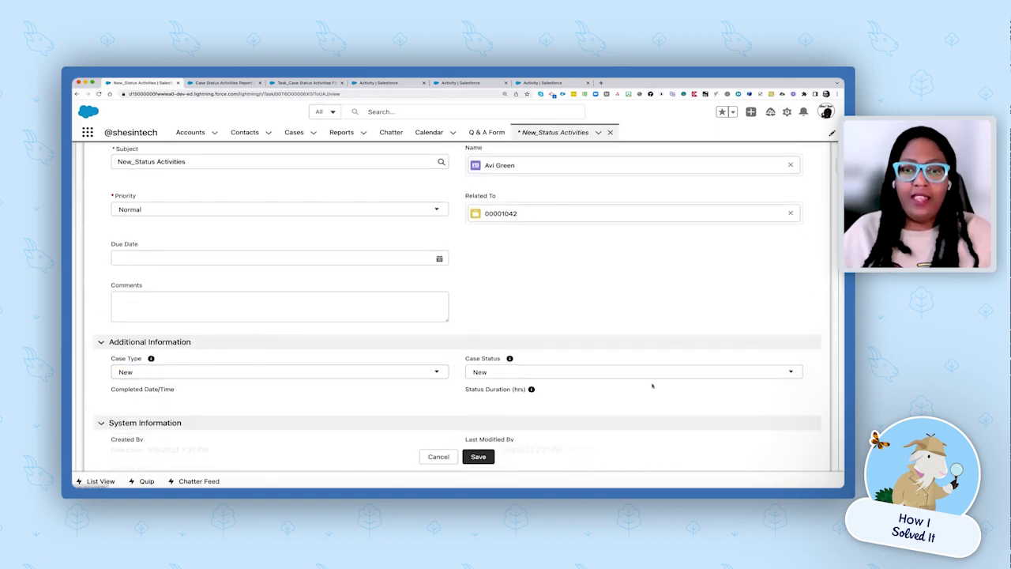
click(677, 376)
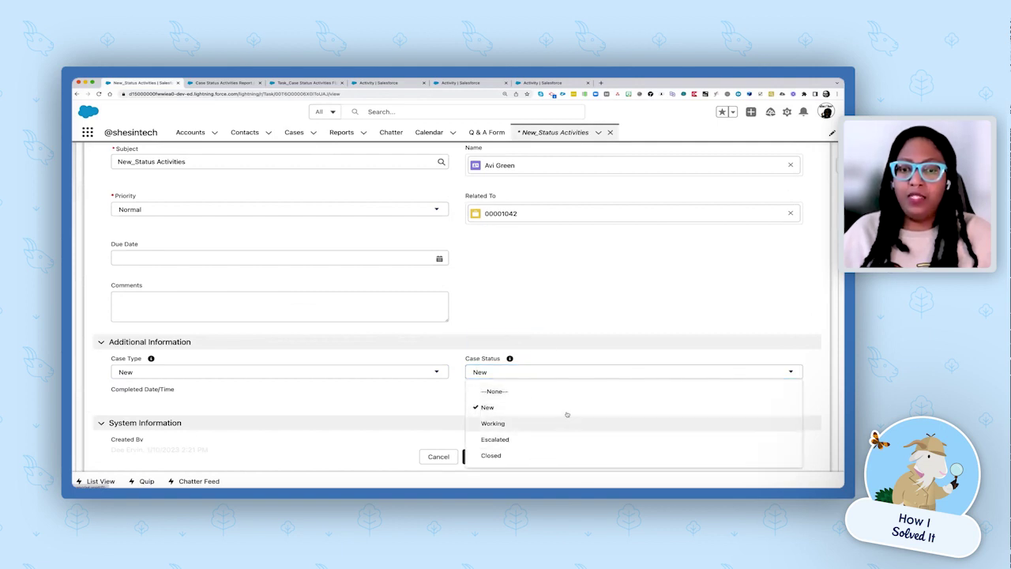
click(419, 429)
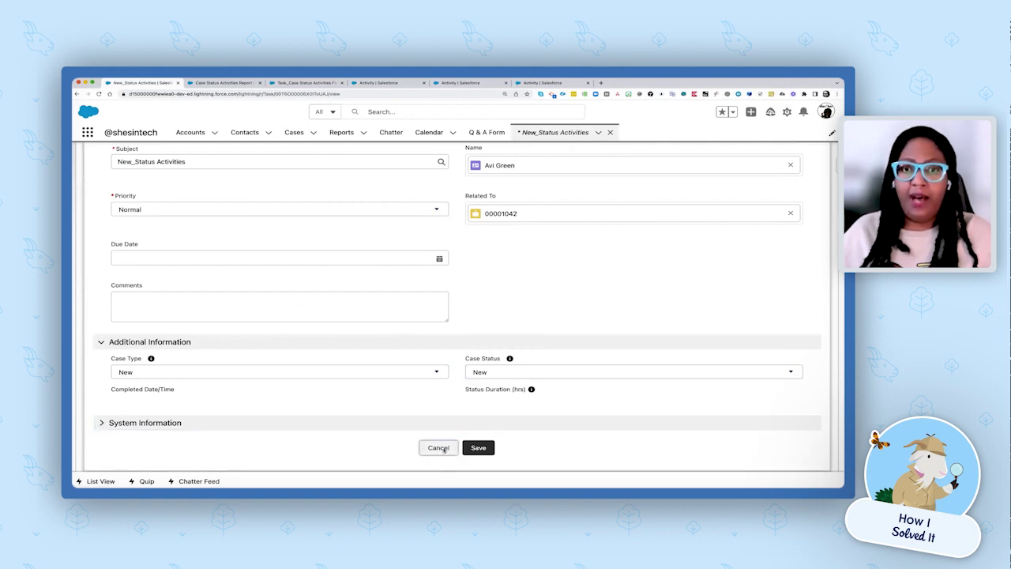
click(437, 447)
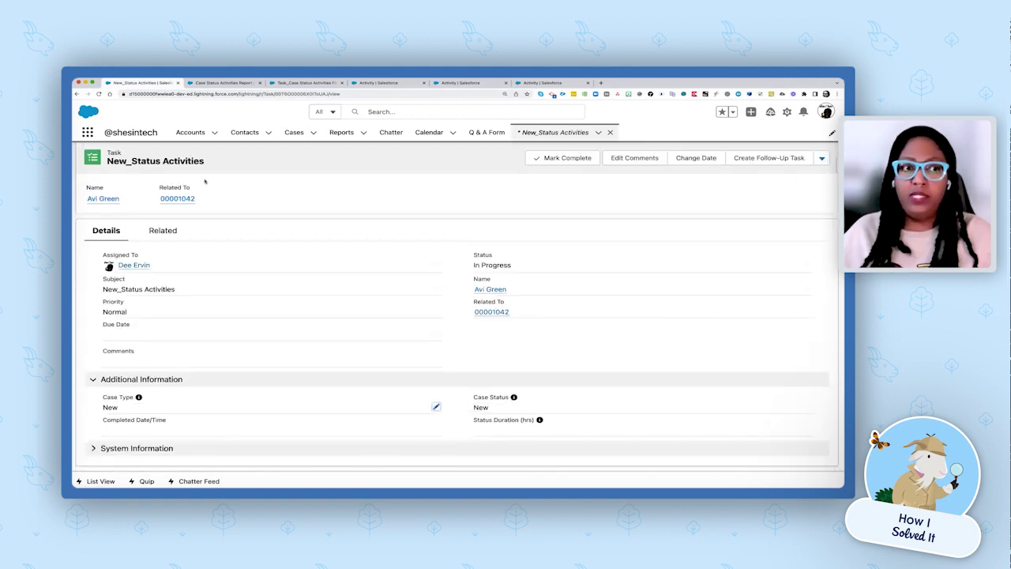
Open the Broken Router case related to the task, set its Status to Working and save it
click(189, 198)
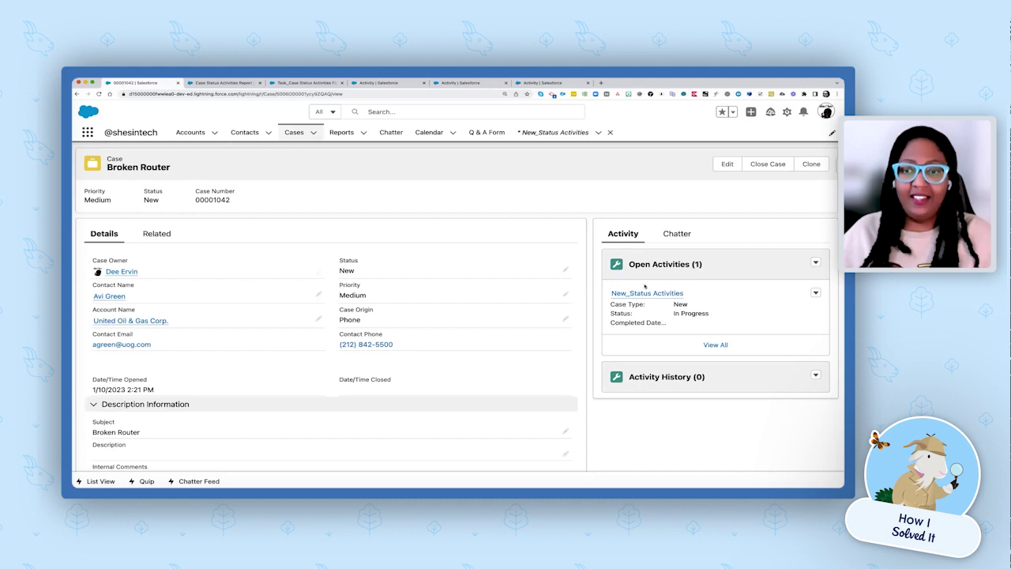
mouse_move(664, 295)
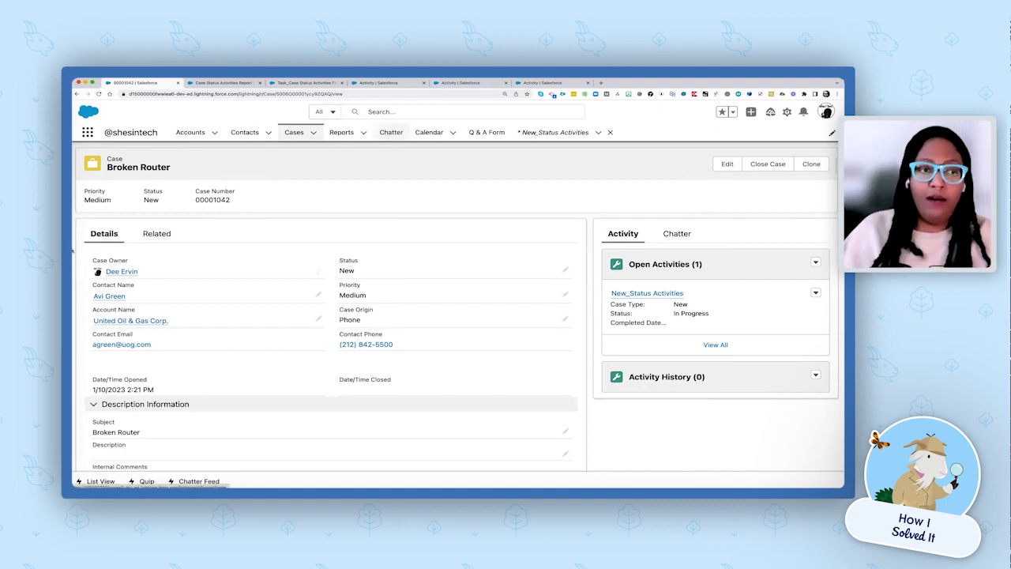
click(565, 270)
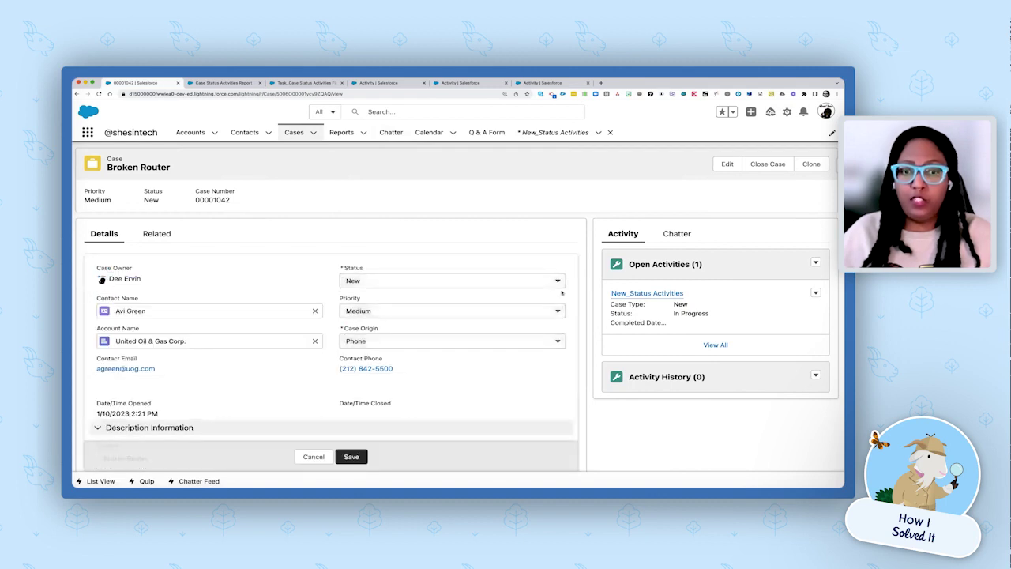
click(506, 283)
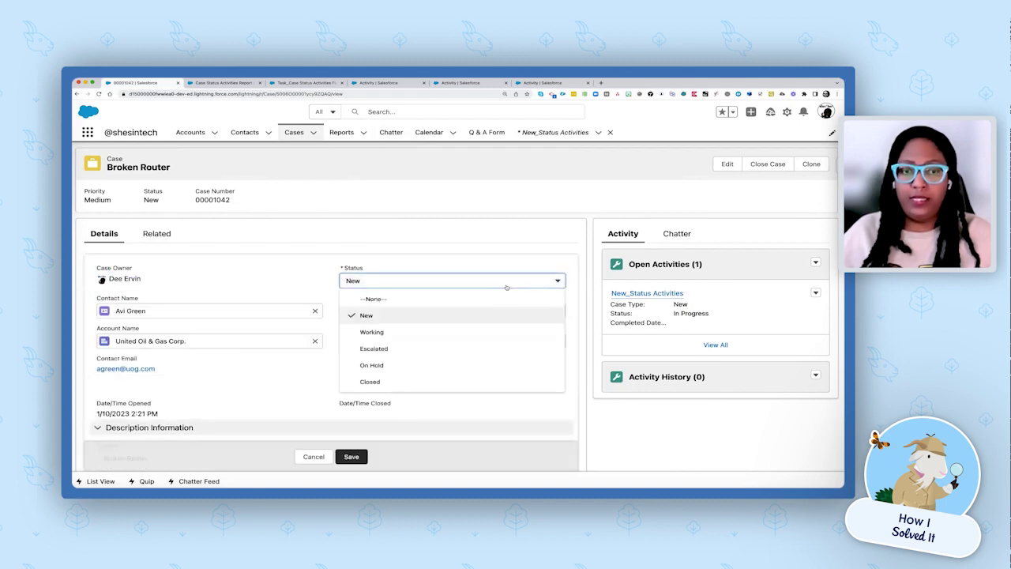
click(465, 334)
click(352, 456)
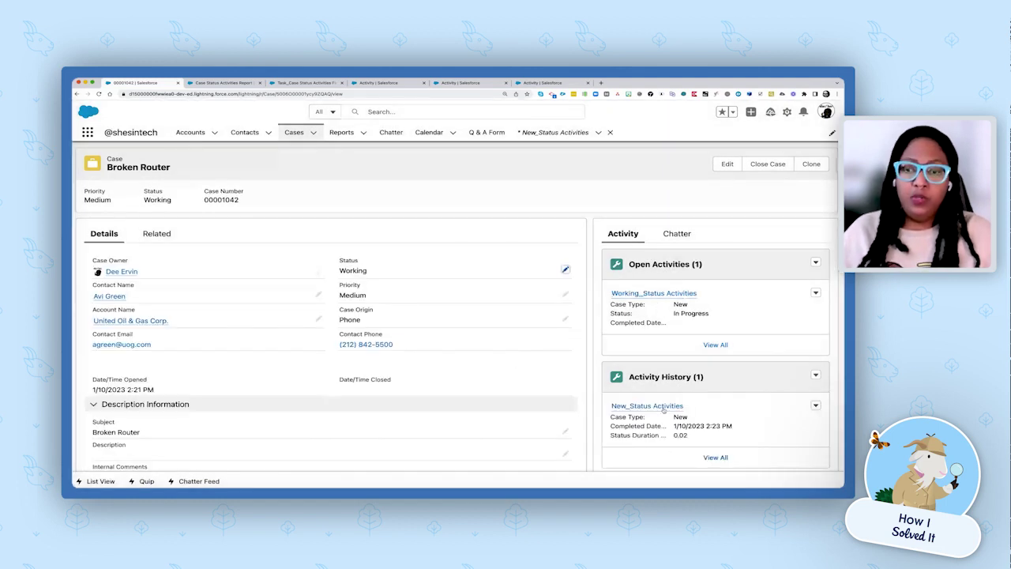
Set the Broken Router case's Status to Escalated and save the record
mouse_move(665, 407)
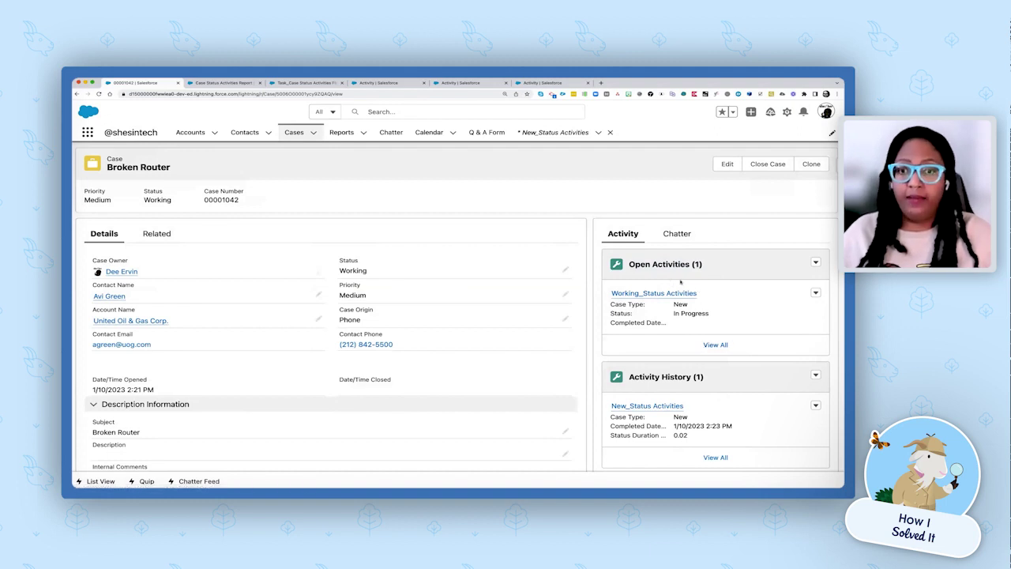
click(565, 270)
click(515, 286)
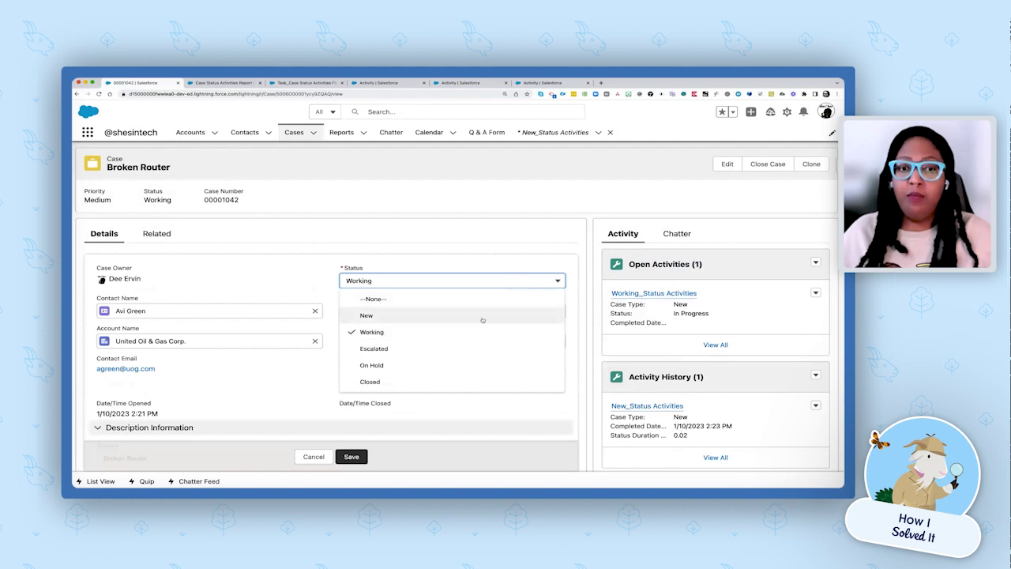
click(474, 350)
click(351, 457)
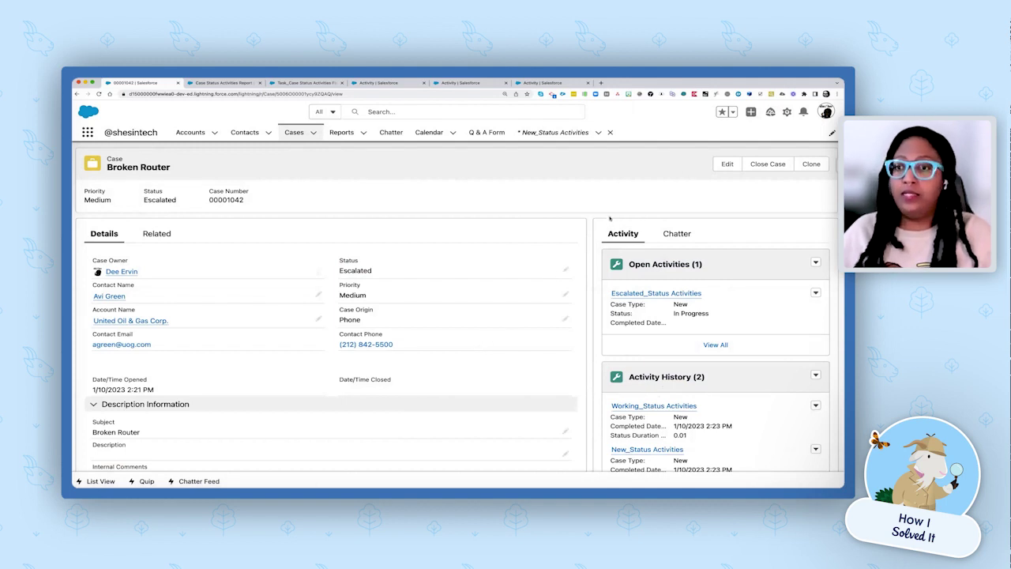
Close the Broken Router case and reopen it by setting its Status to New and saving
click(768, 163)
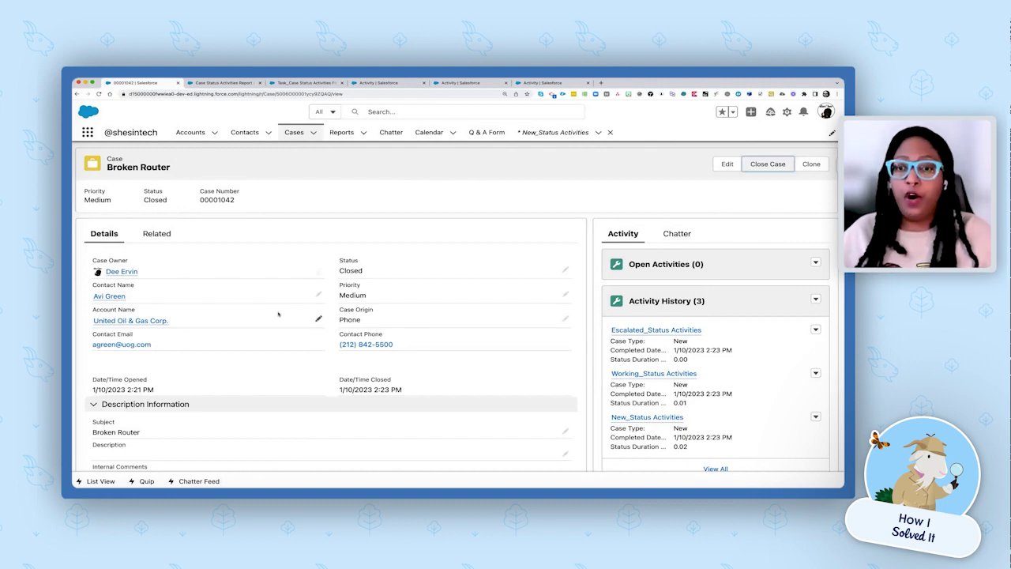
click(565, 271)
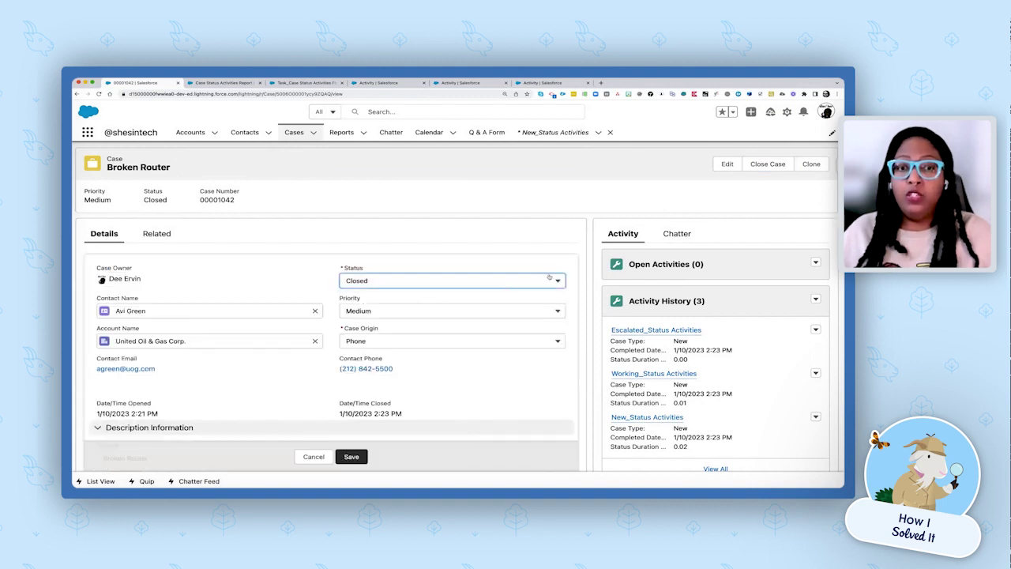
click(504, 282)
click(455, 319)
click(351, 456)
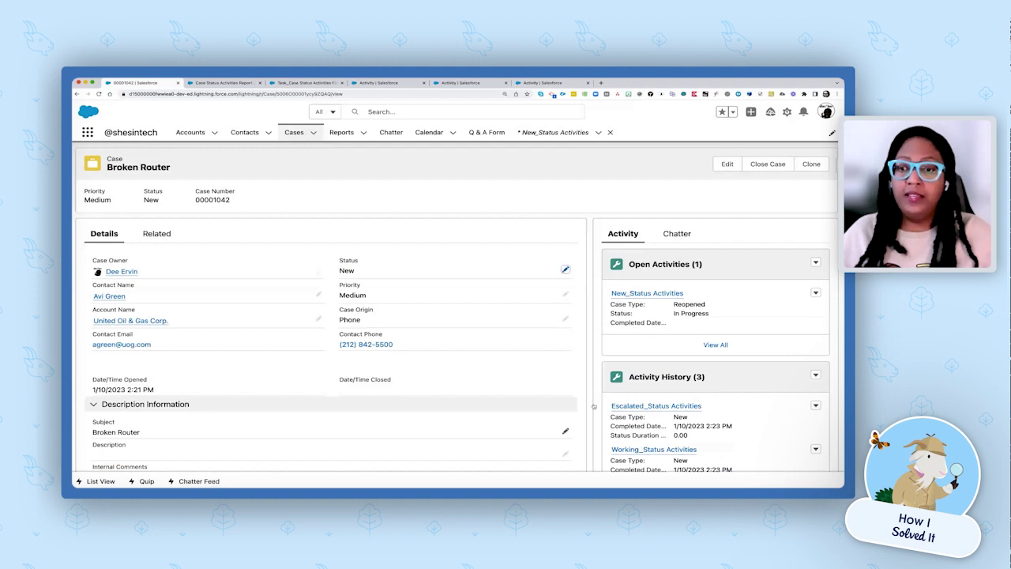
Set the reopened Broken Router case's Status to On Hold and save the record
scroll(712, 332, down, 1)
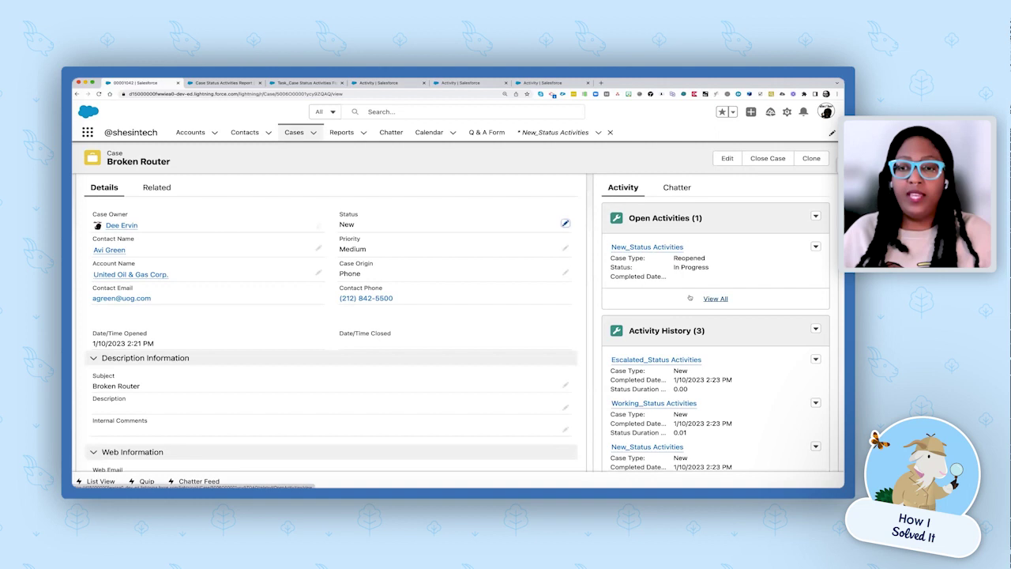
click(565, 223)
click(497, 237)
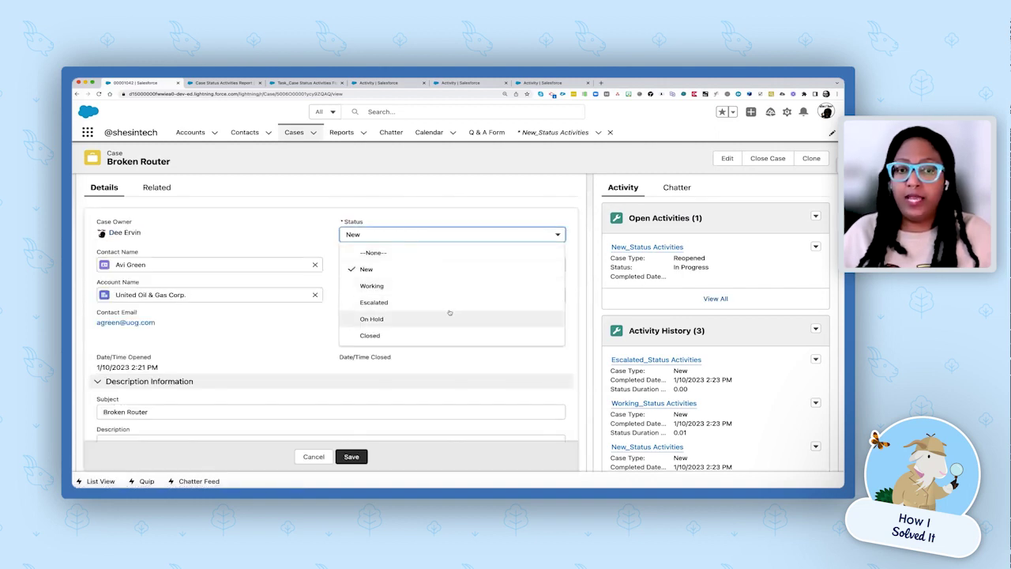
click(450, 317)
click(351, 456)
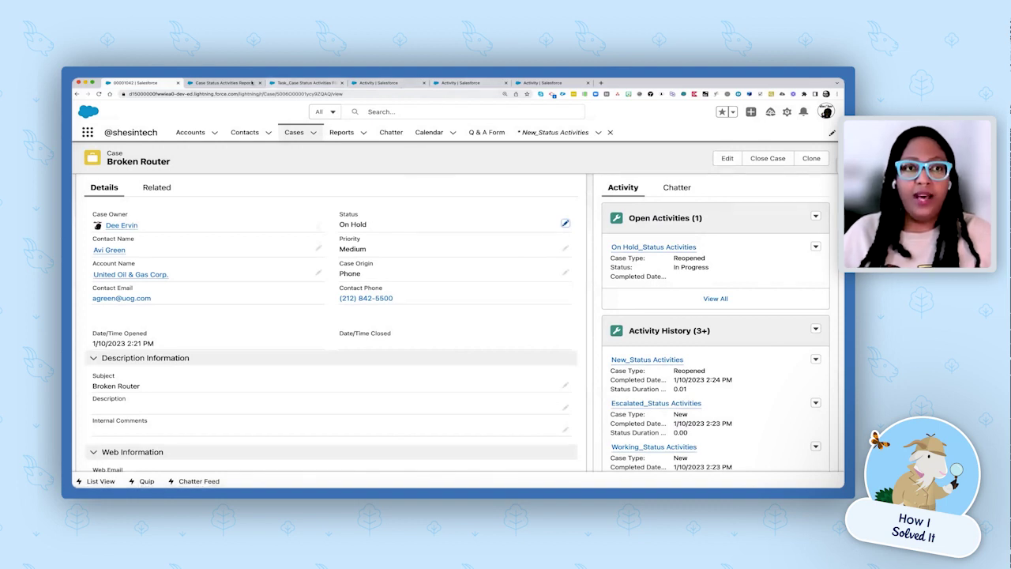
Review the Case Status Activities Report and the definitions of the Activity fields Case Type, Case Status and Status Duration (hrs)
click(215, 83)
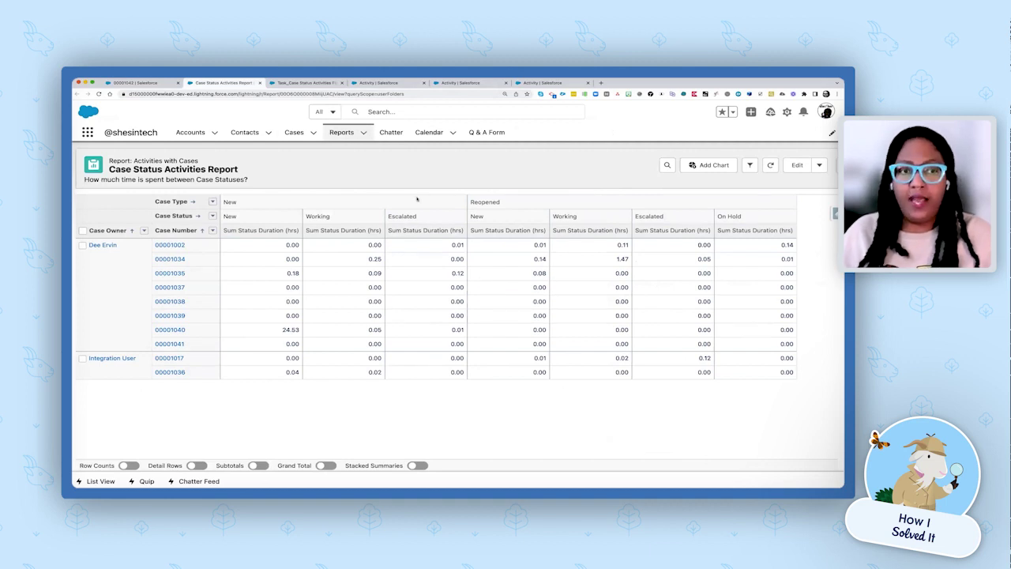
click(475, 347)
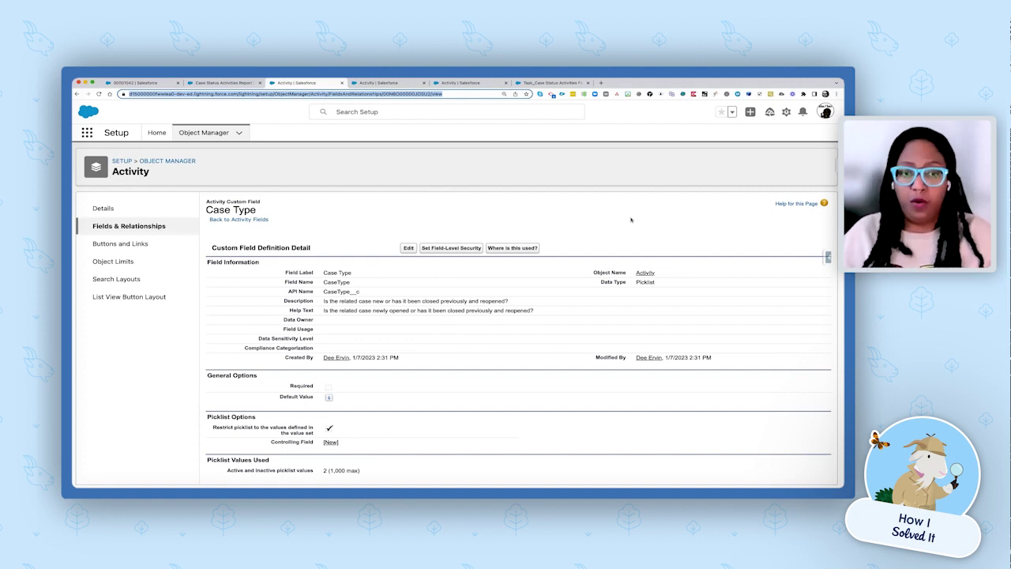
key(ctrl+Tab)
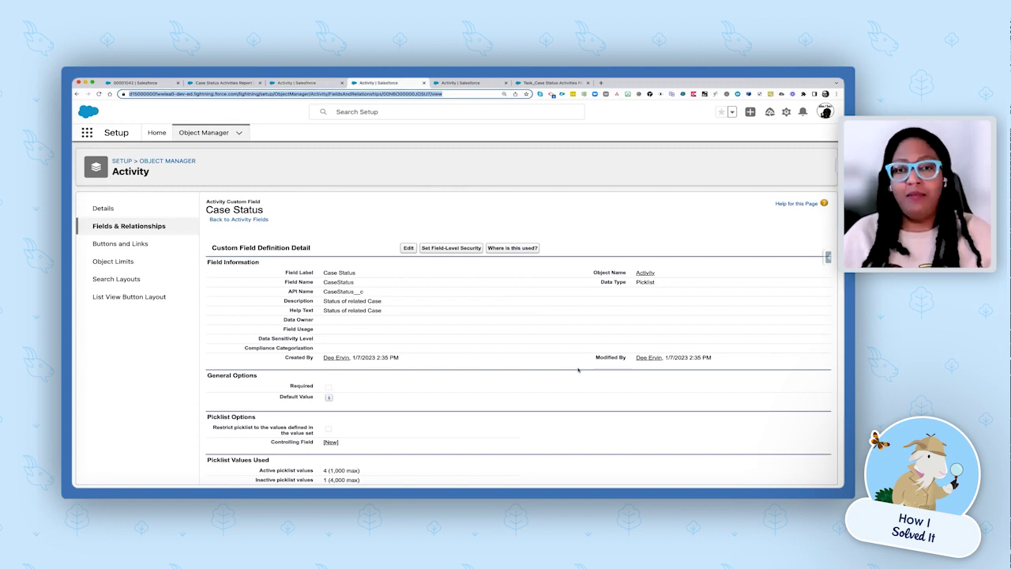
scroll(578, 369, down, 1)
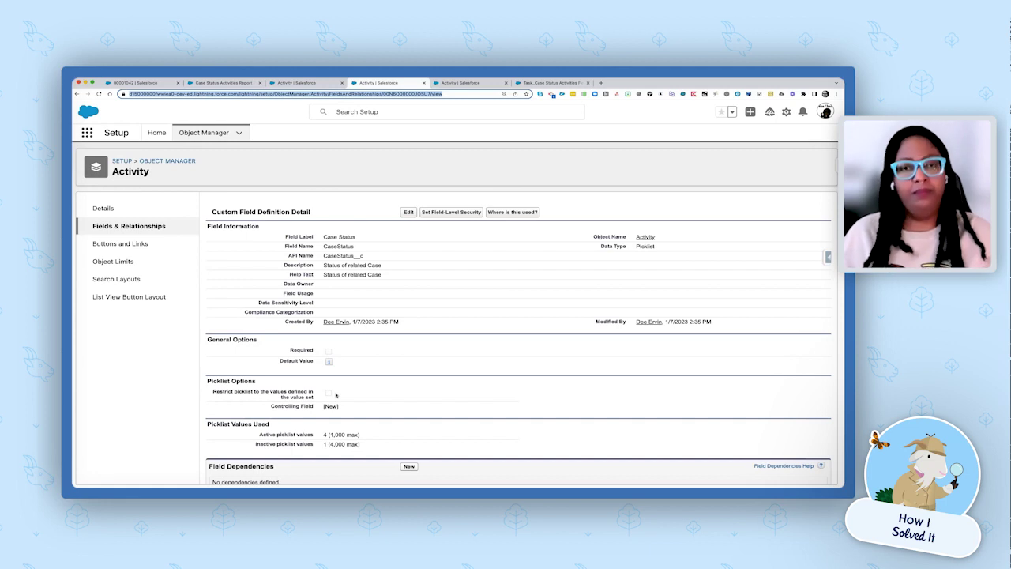
scroll(335, 395, up, 2)
click(461, 82)
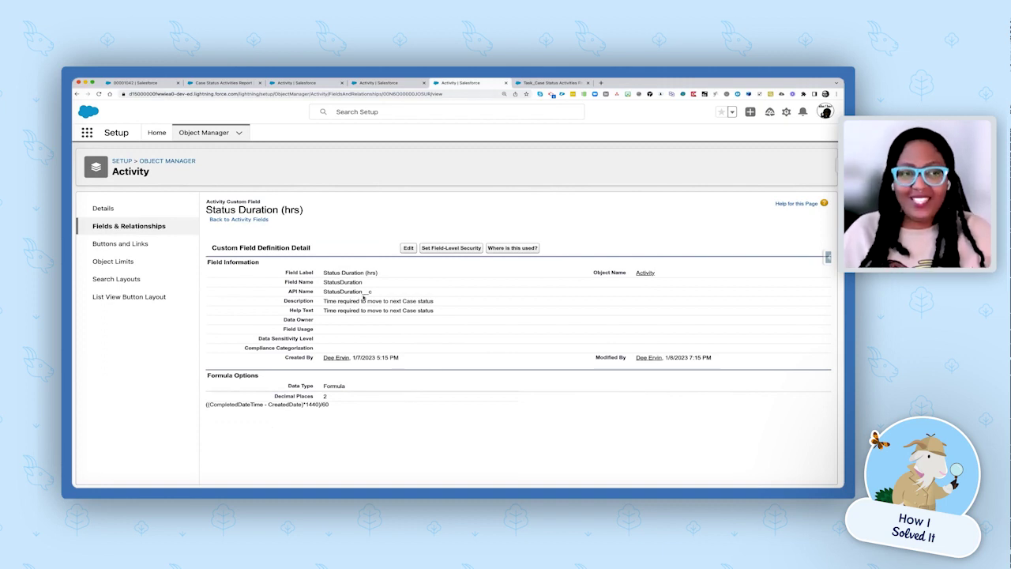
Examine the start configuration of the Task_Case Status Activities Flow, including its object, trigger, entry conditions and optimization setting
click(535, 84)
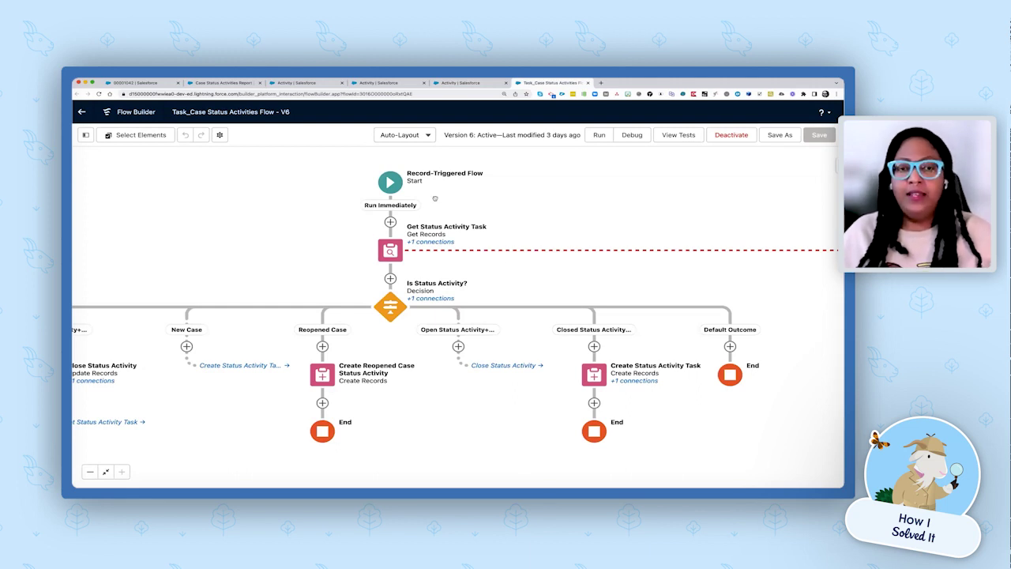
click(395, 183)
click(400, 254)
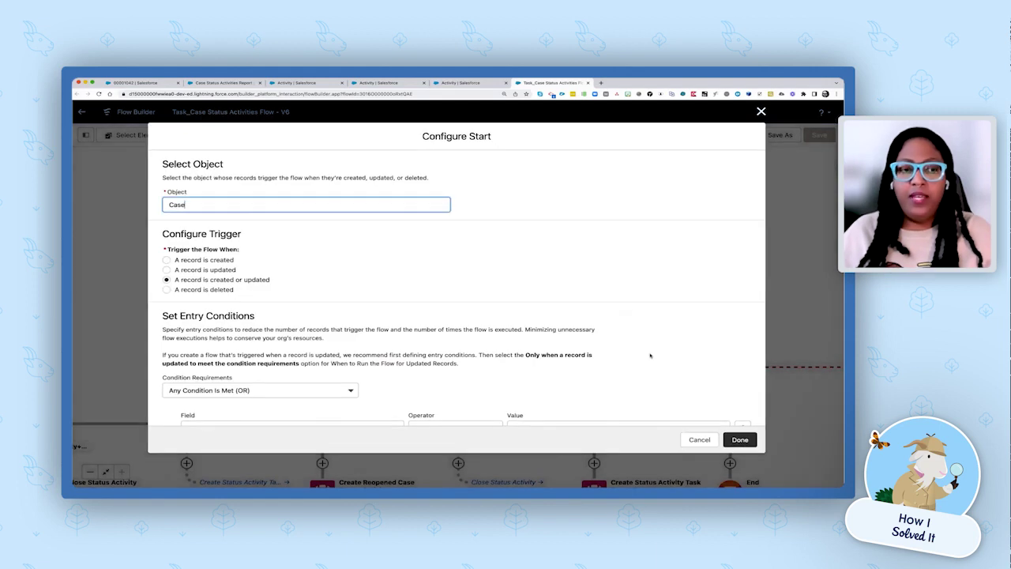
scroll(650, 355, down, 1)
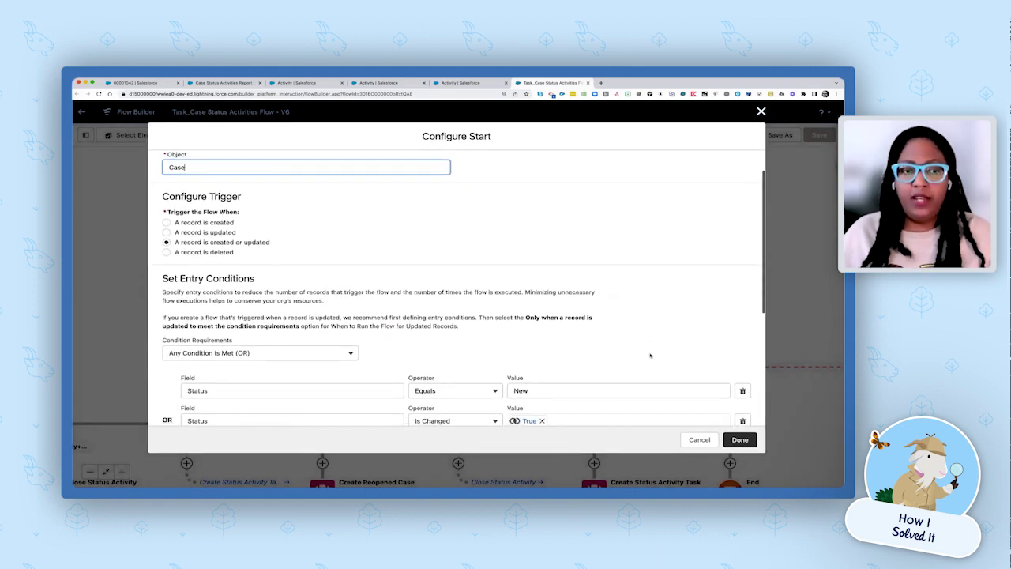
scroll(650, 355, down, 2)
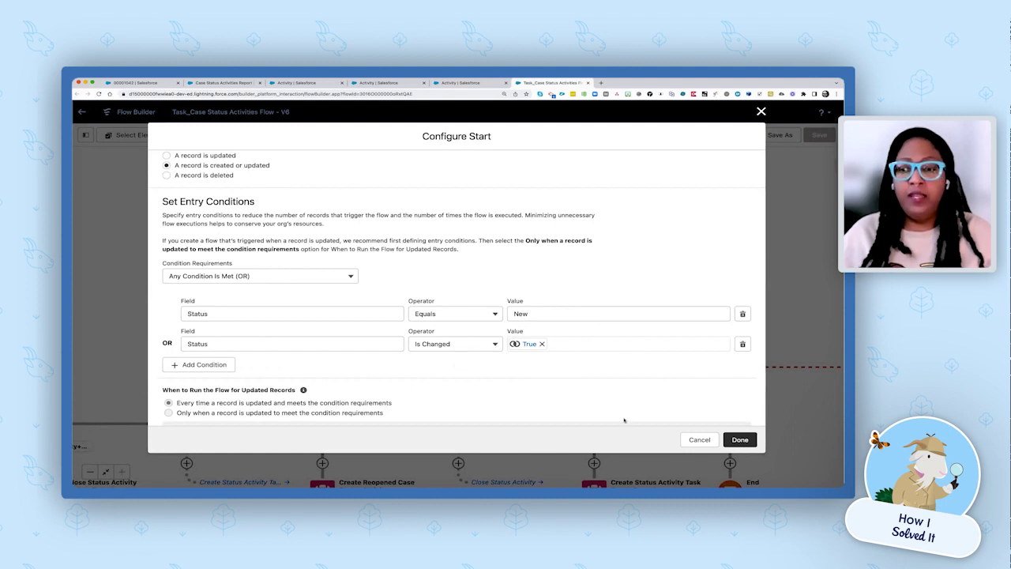
scroll(701, 419, down, 3)
scroll(700, 424, down, 2)
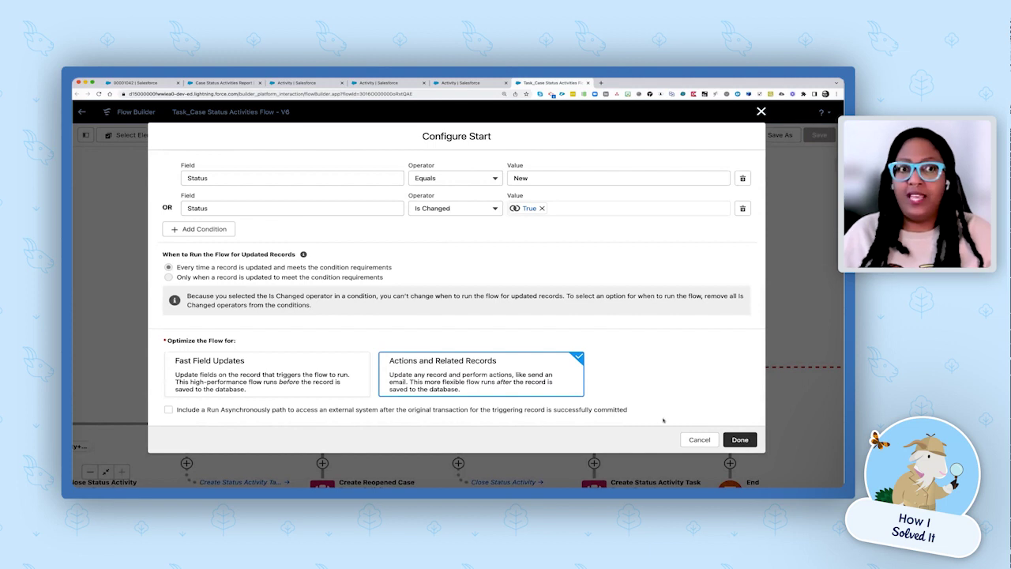
click(740, 440)
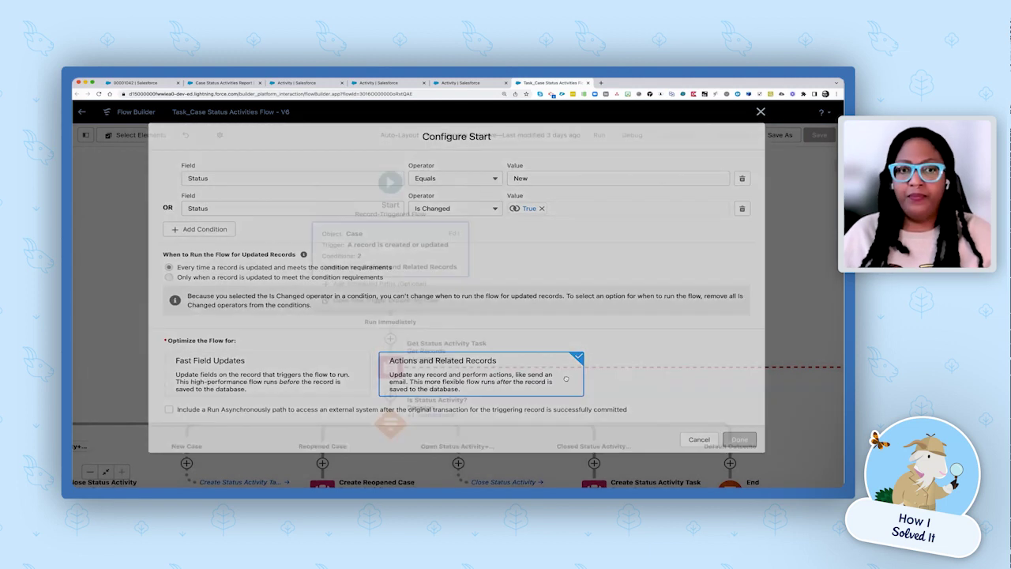
Open the Get Status Activity Task element of the flow for an initial look at its definition
scroll(583, 323, down, 5)
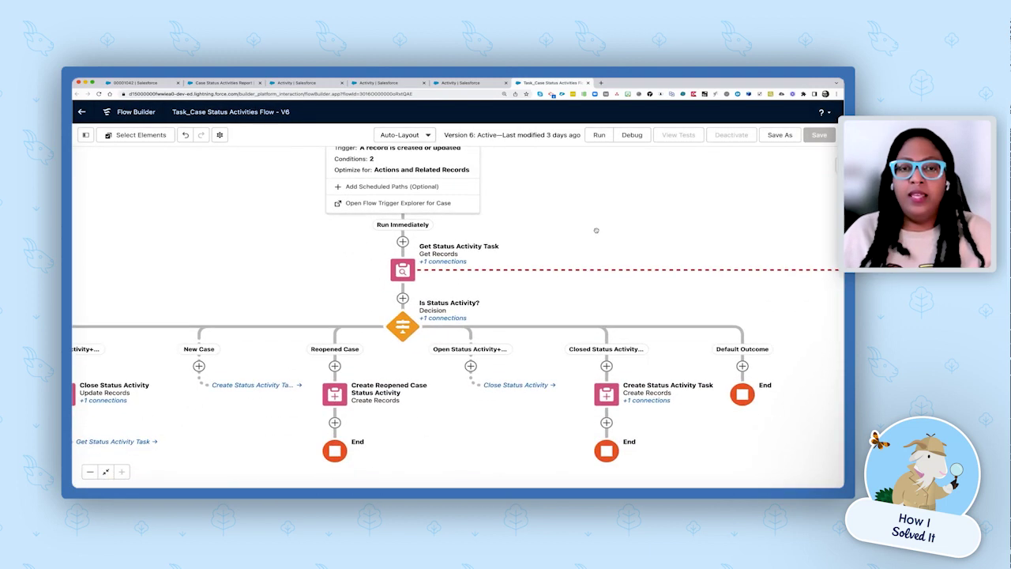
scroll(594, 236, up, 1)
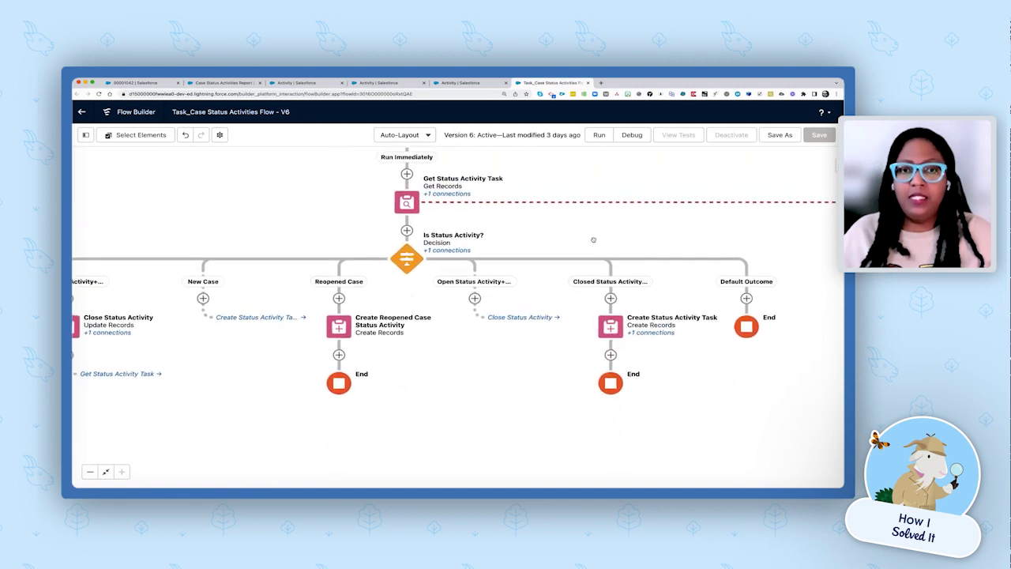
click(407, 202)
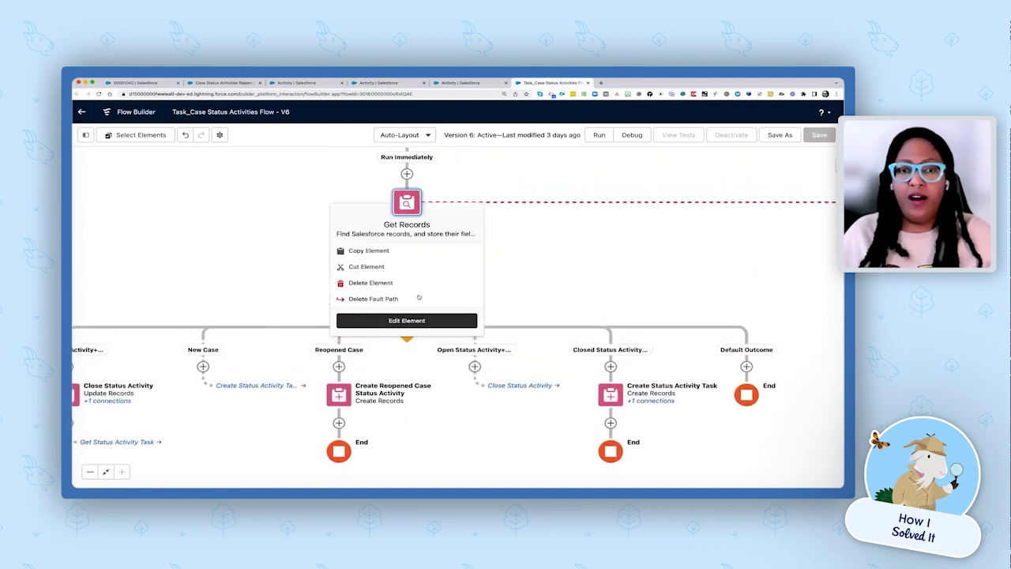
click(407, 321)
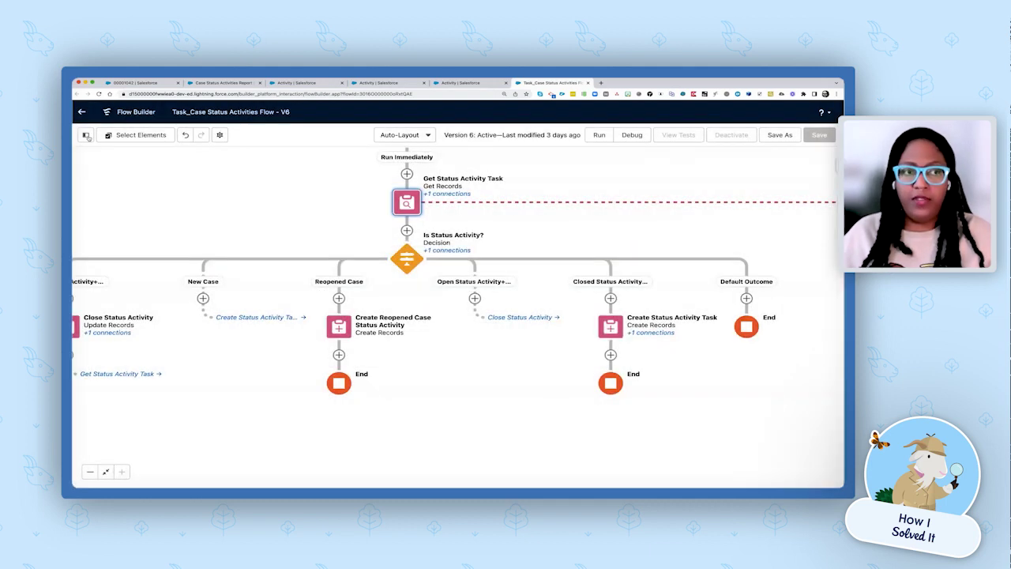
Check the data type and default value of the txt_SubjectLineFilter variable among the flow's resources
click(85, 135)
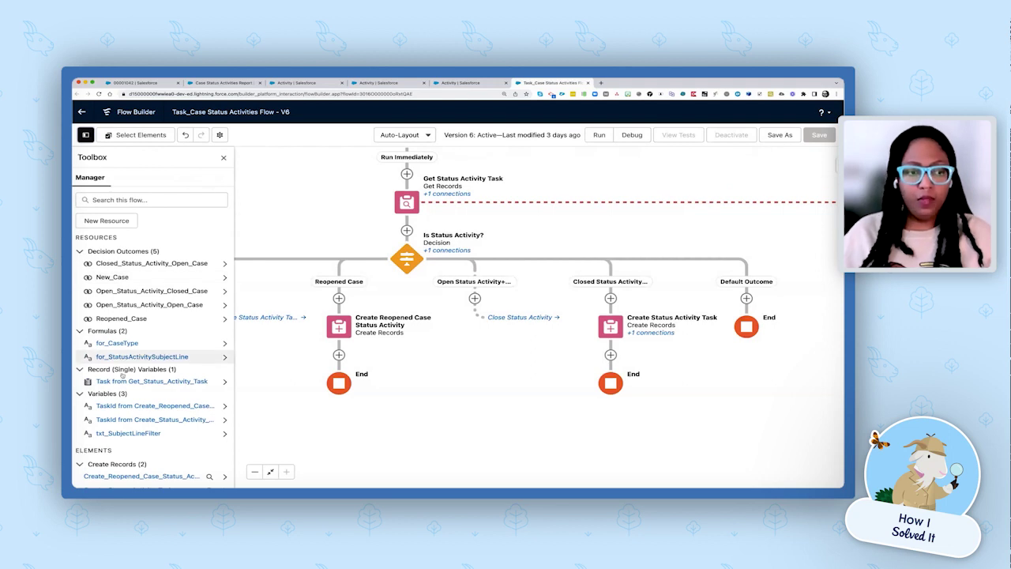
scroll(127, 395, down, 1)
click(128, 400)
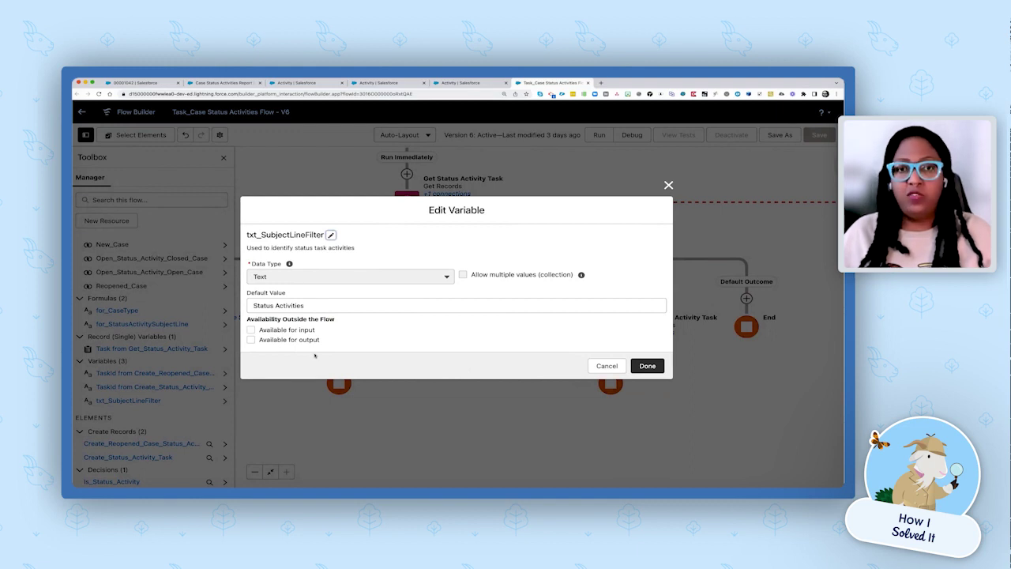
click(604, 365)
Examine the Get Status Activity Task element's object, filter conditions, sort order and record storage settings
click(406, 202)
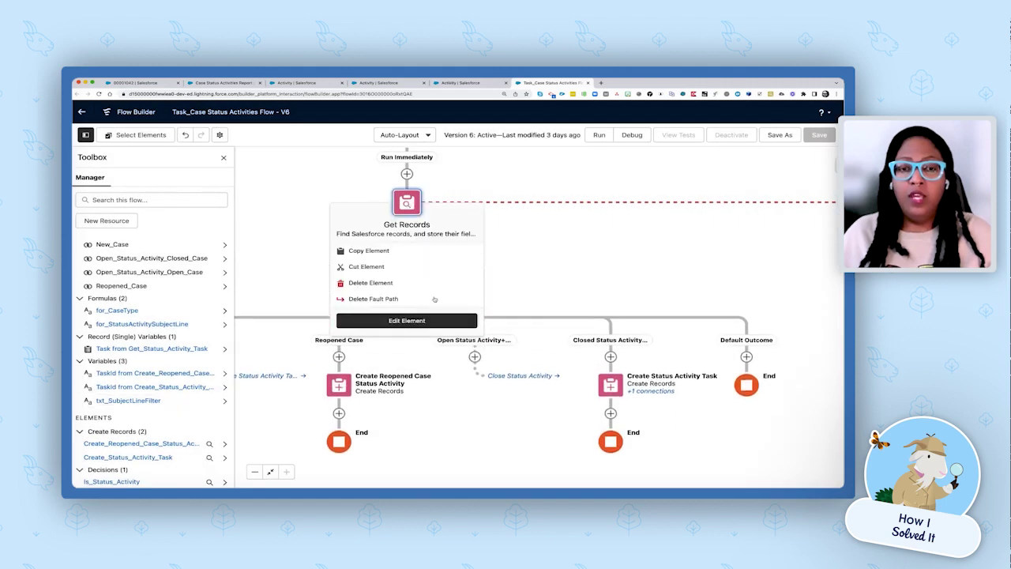
click(411, 319)
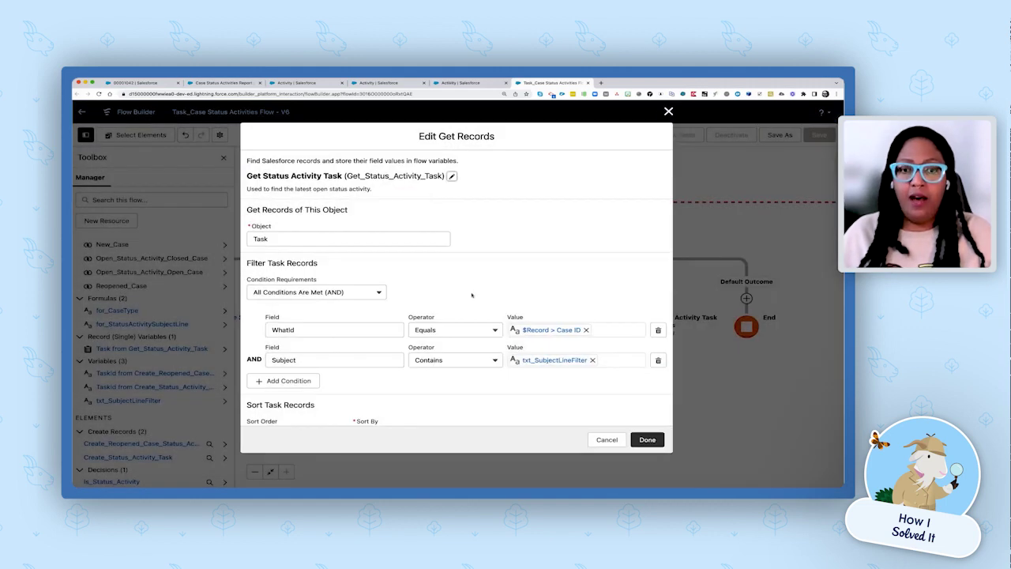
scroll(472, 294, down, 3)
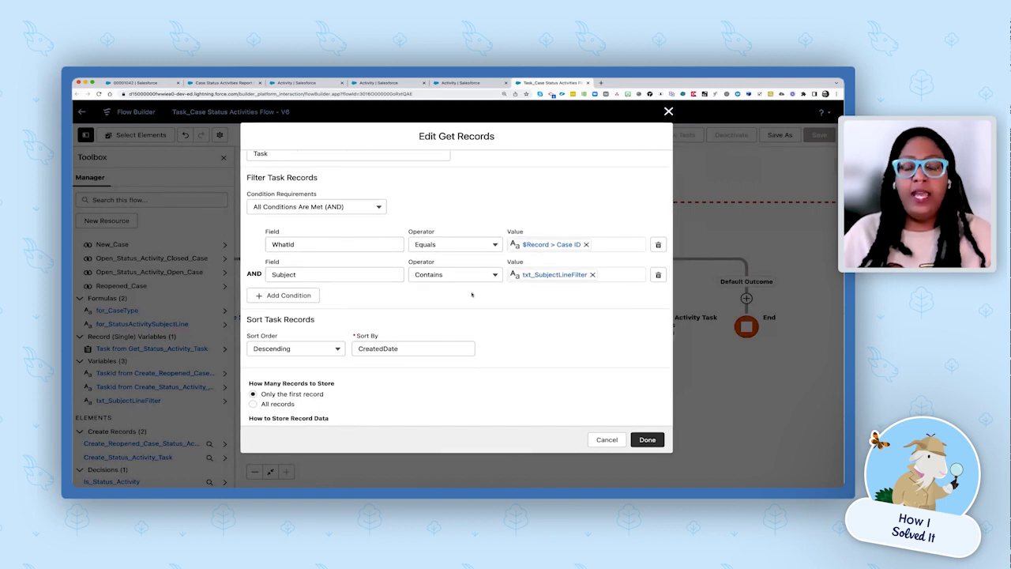
scroll(472, 295, down, 1)
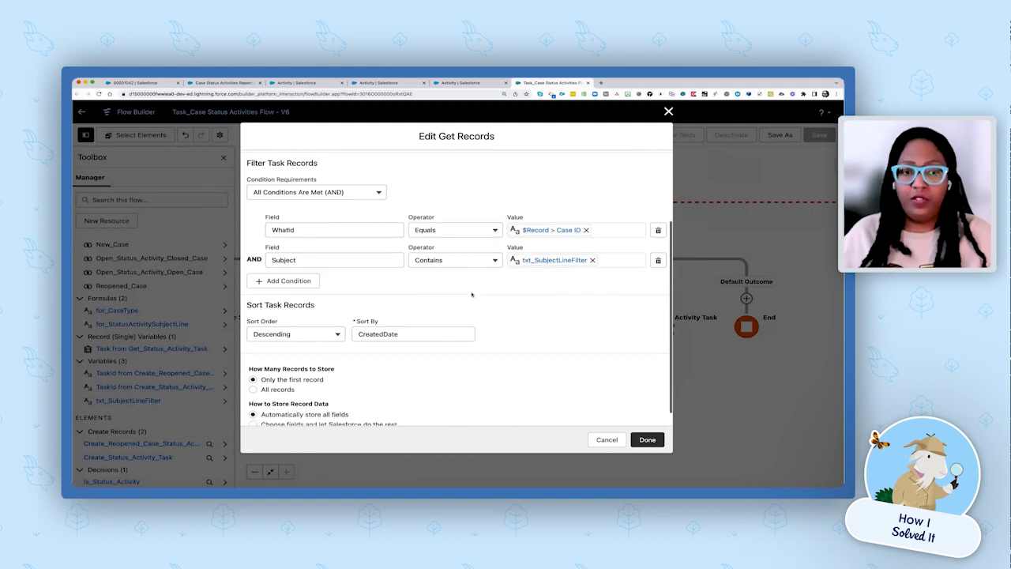
scroll(471, 294, down, 1)
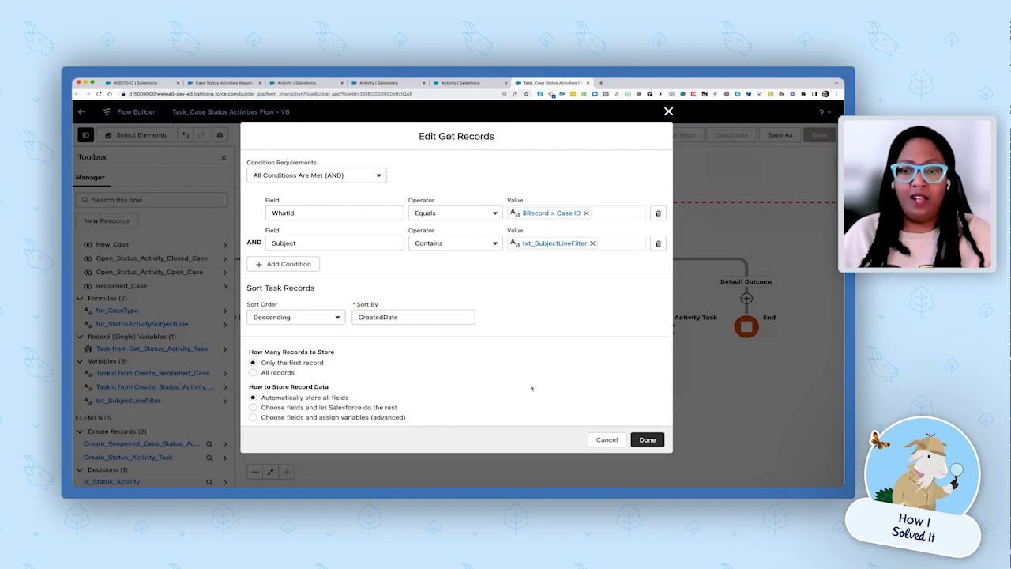
click(647, 440)
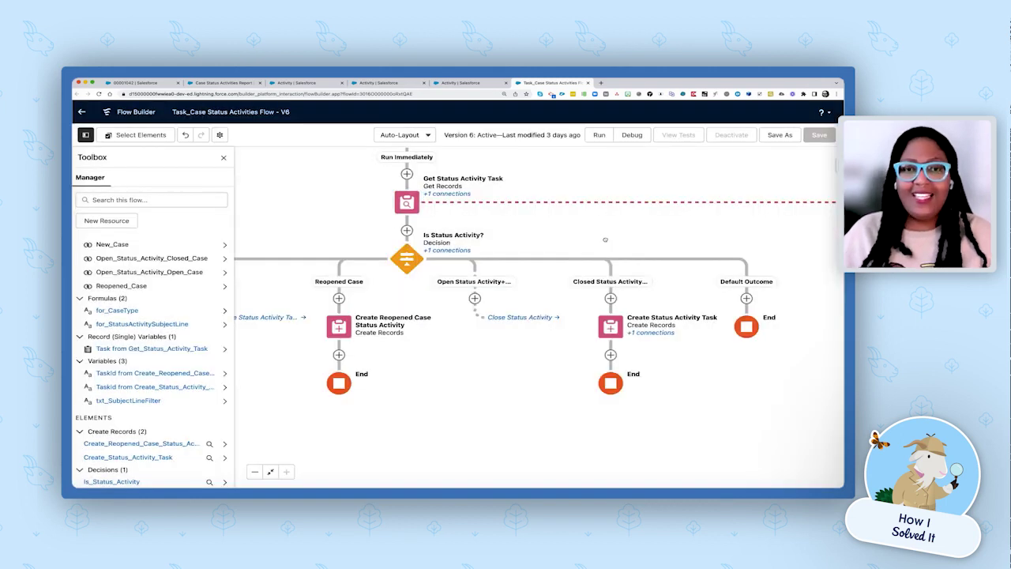
Review the Is Status Activity? decision, including its outcome paths and the conditions of the Open Status Activity+Open Case outcome
drag(605, 238, 558, 256)
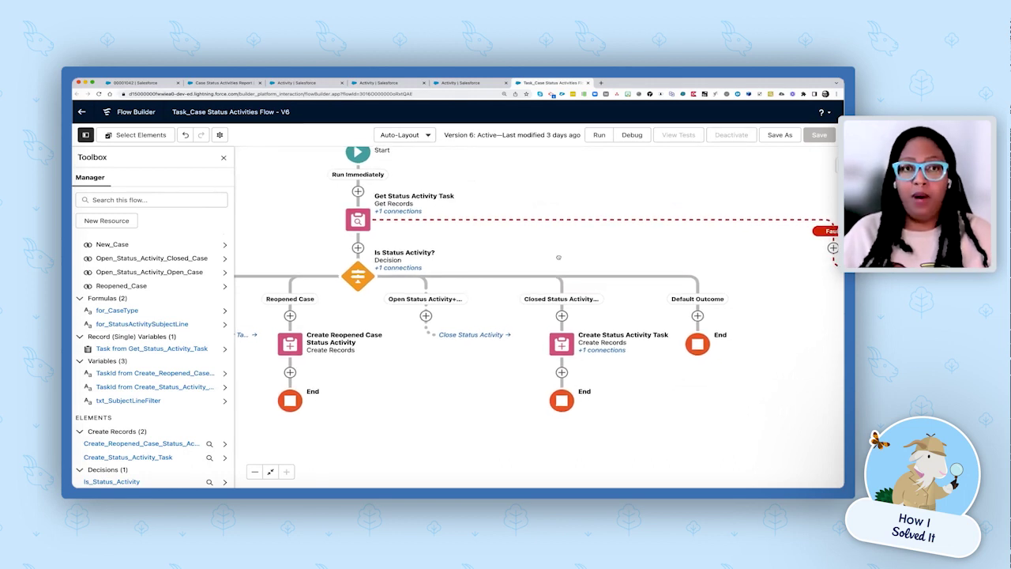
click(223, 158)
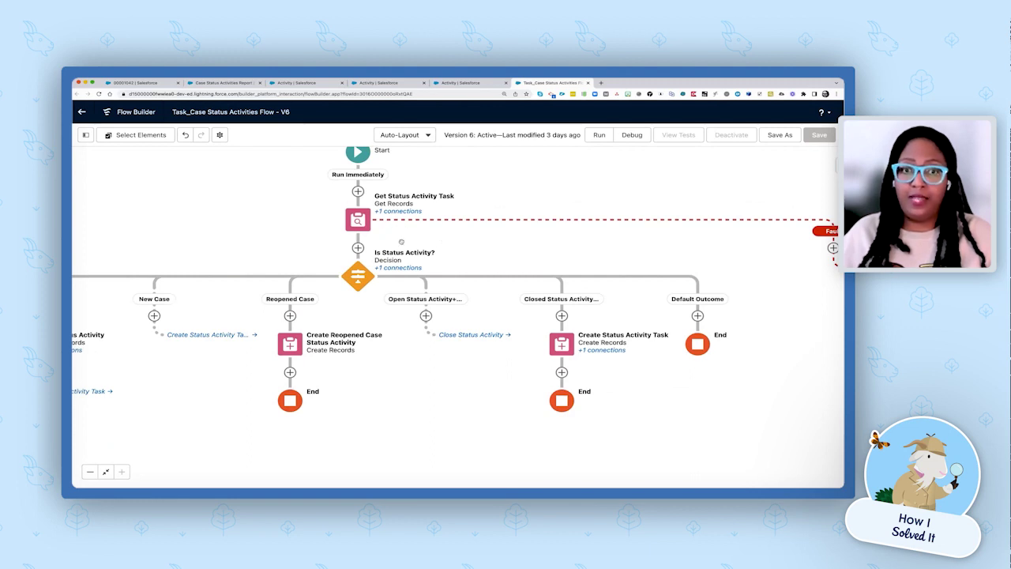
drag(409, 241, 380, 218)
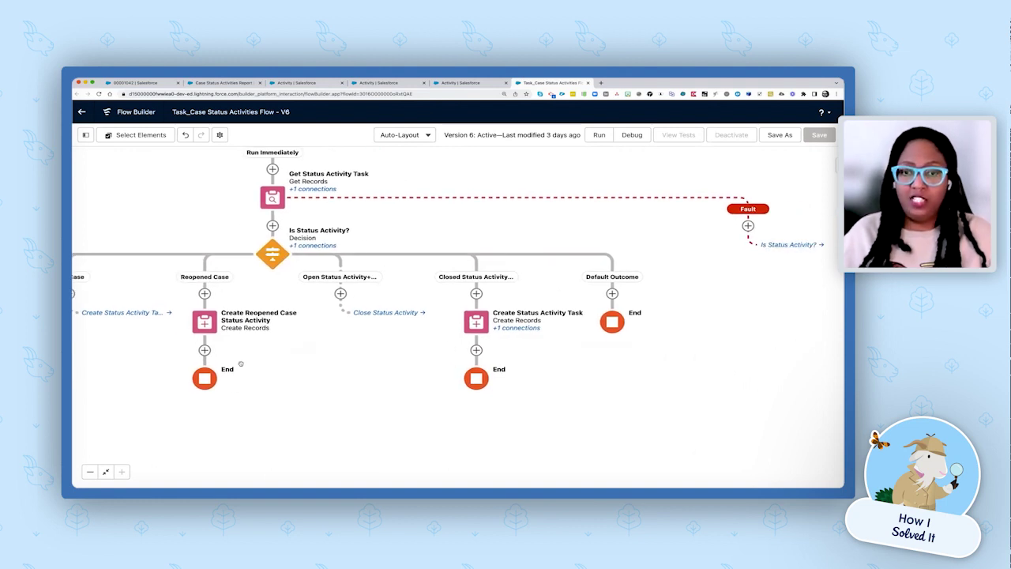
drag(446, 233, 566, 242)
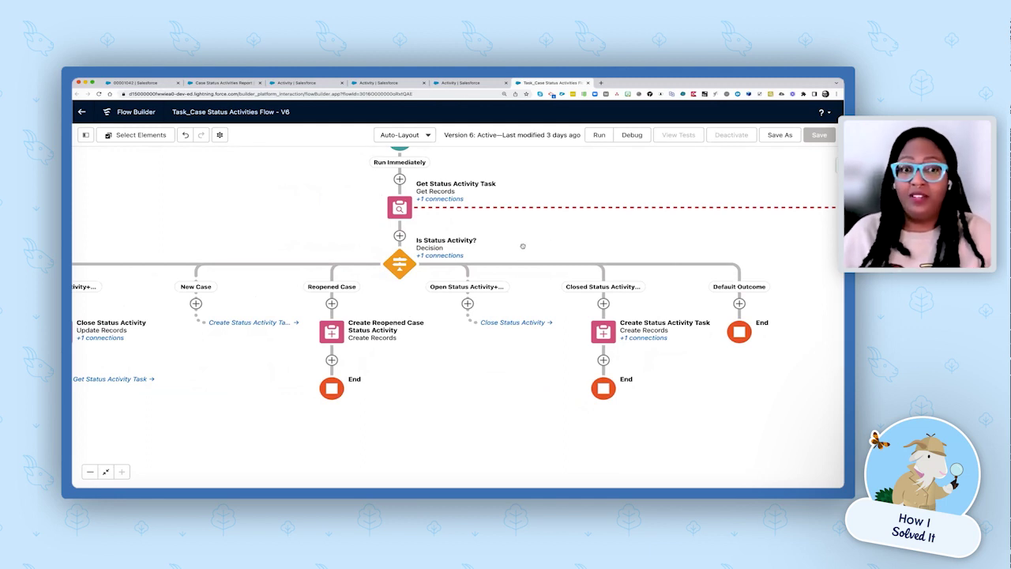
drag(531, 249, 591, 236)
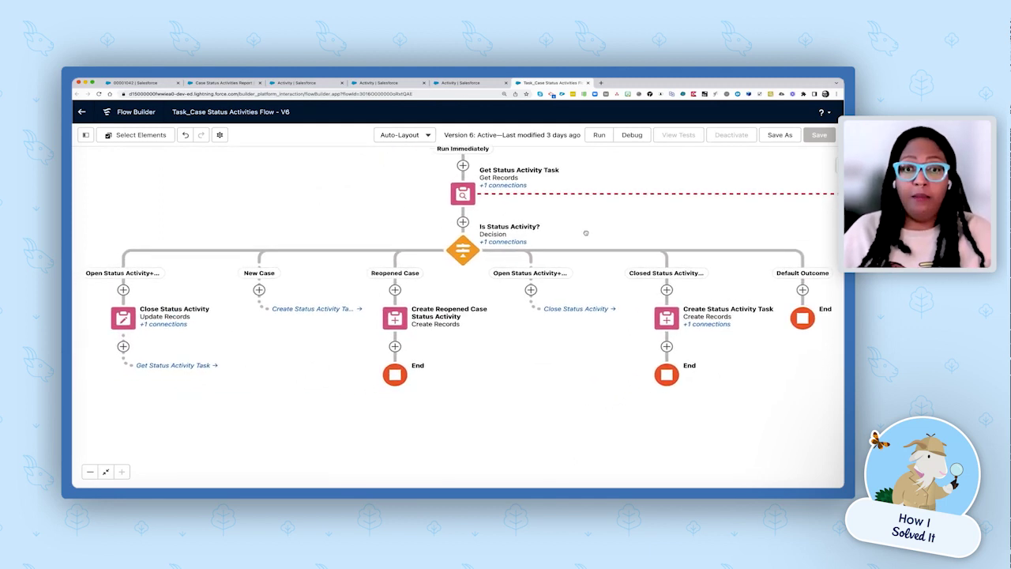
click(463, 250)
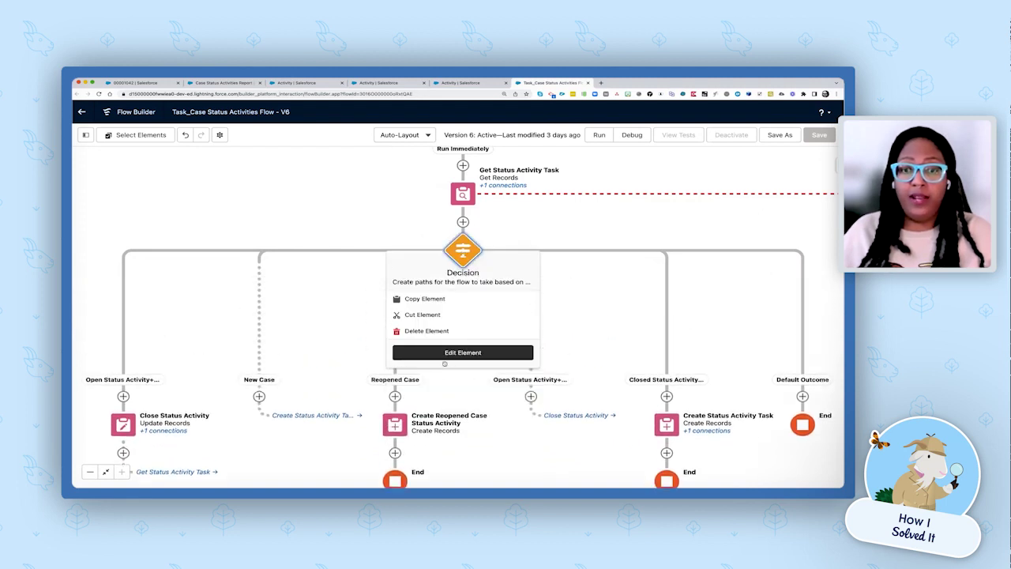
click(463, 352)
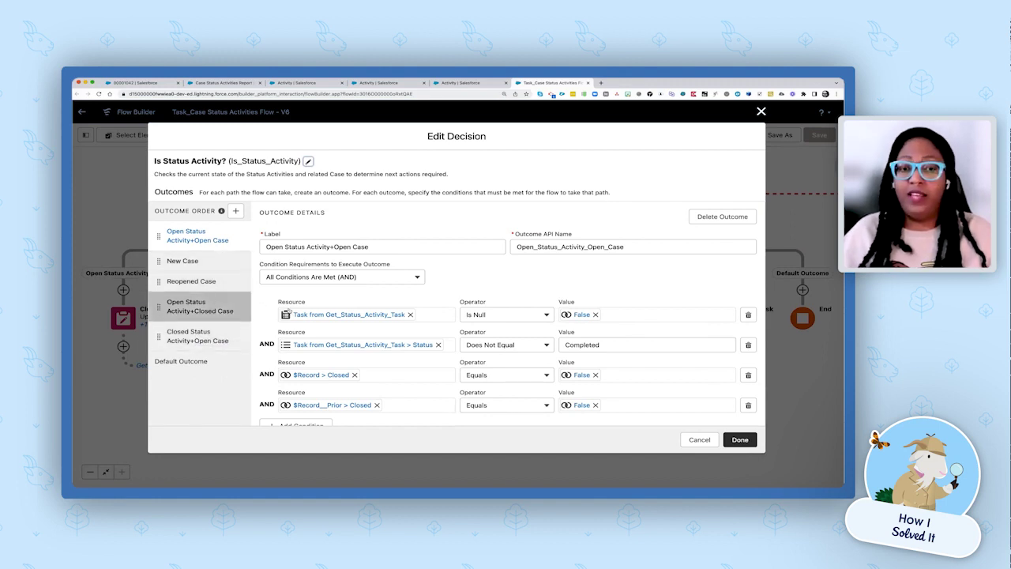
scroll(341, 324, down, 3)
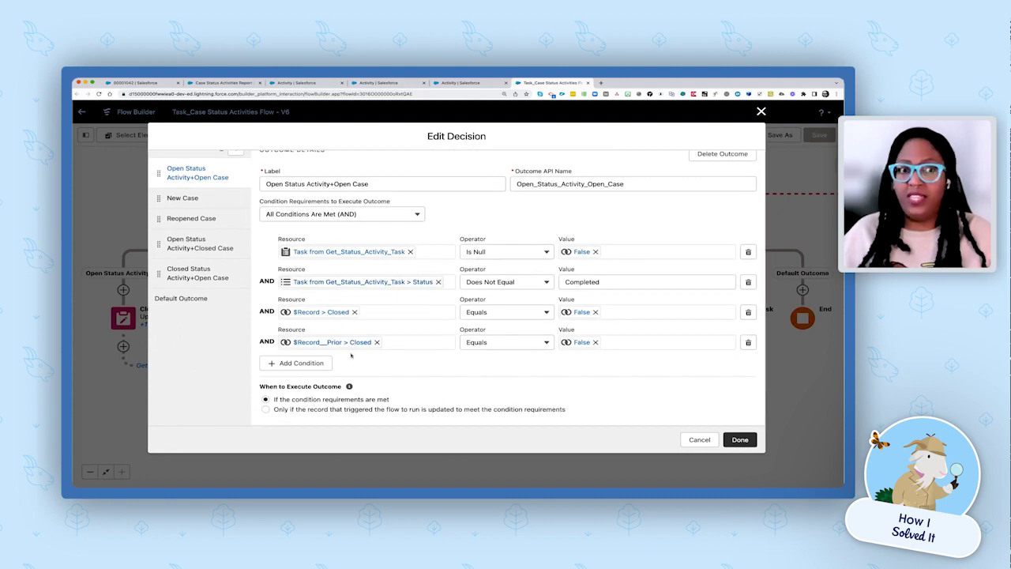
scroll(350, 354, up, 2)
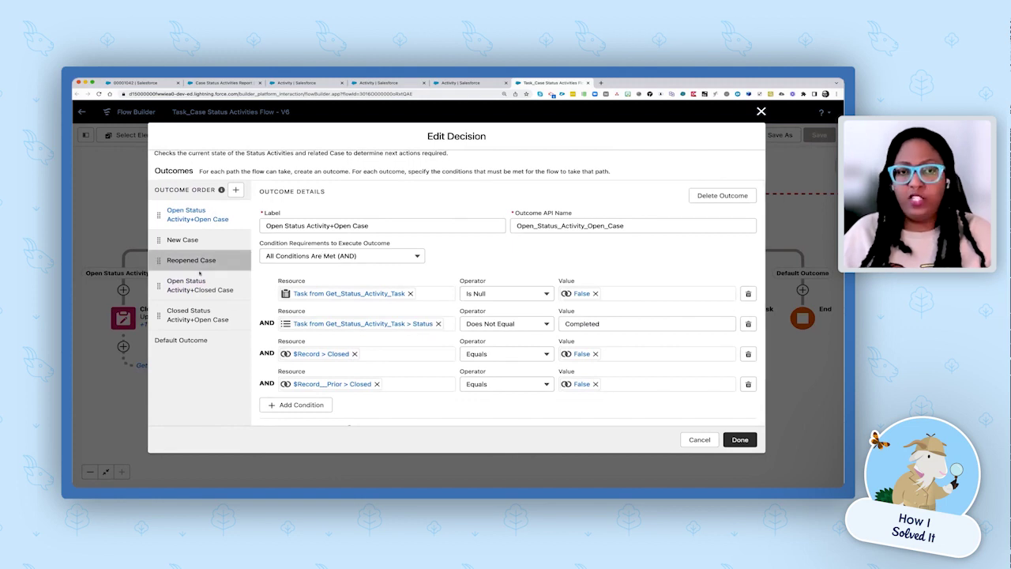
drag(197, 285, 201, 287)
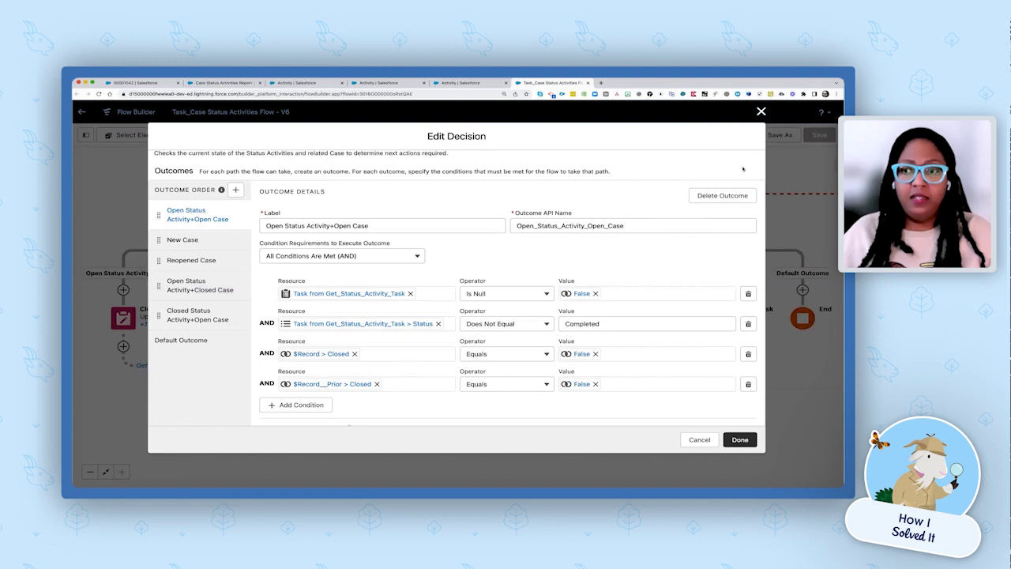
click(740, 439)
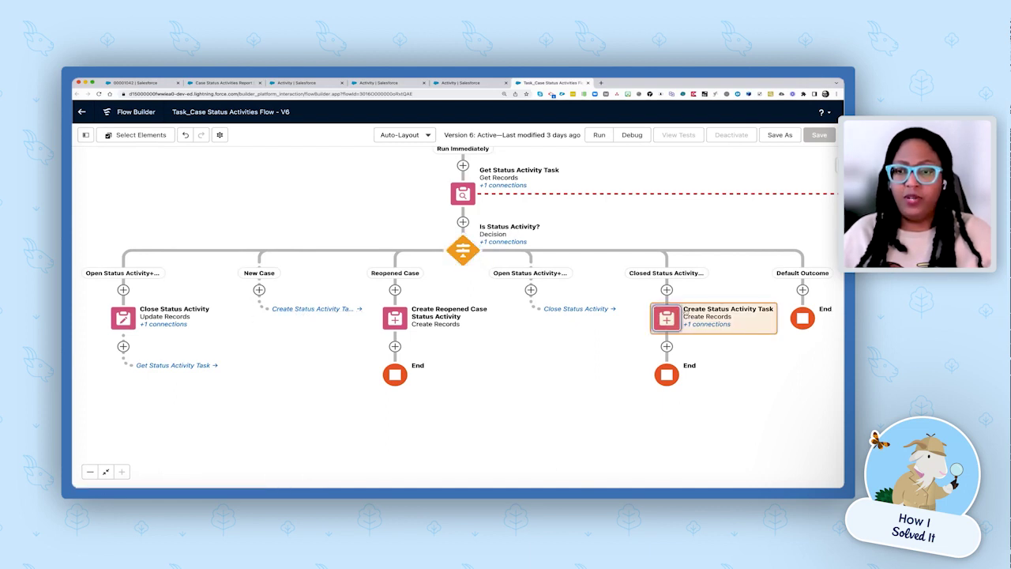
Examine the field values that the Create Status Activity Task element assigns to the new Task
click(672, 319)
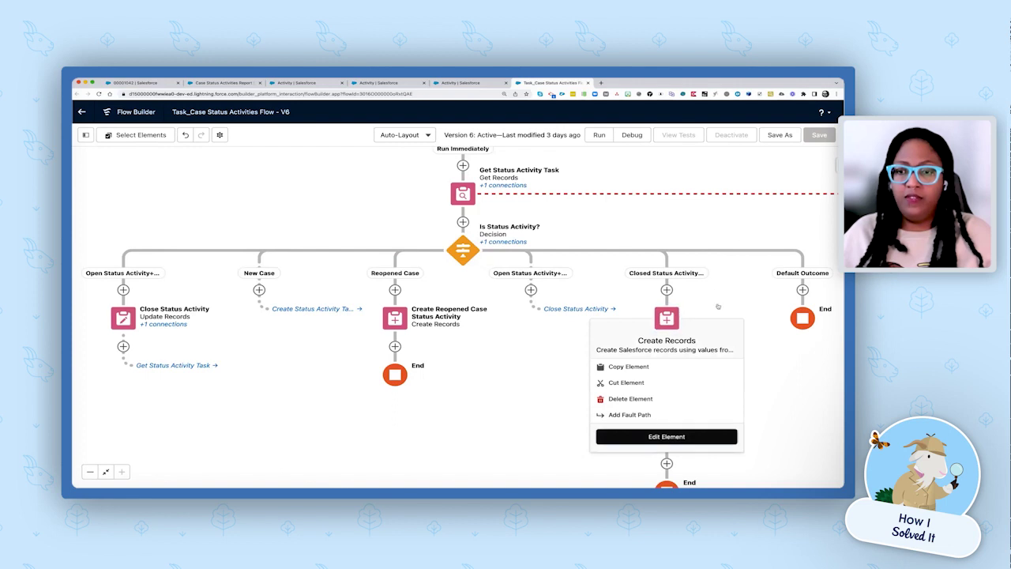
click(666, 436)
scroll(557, 330, down, 3)
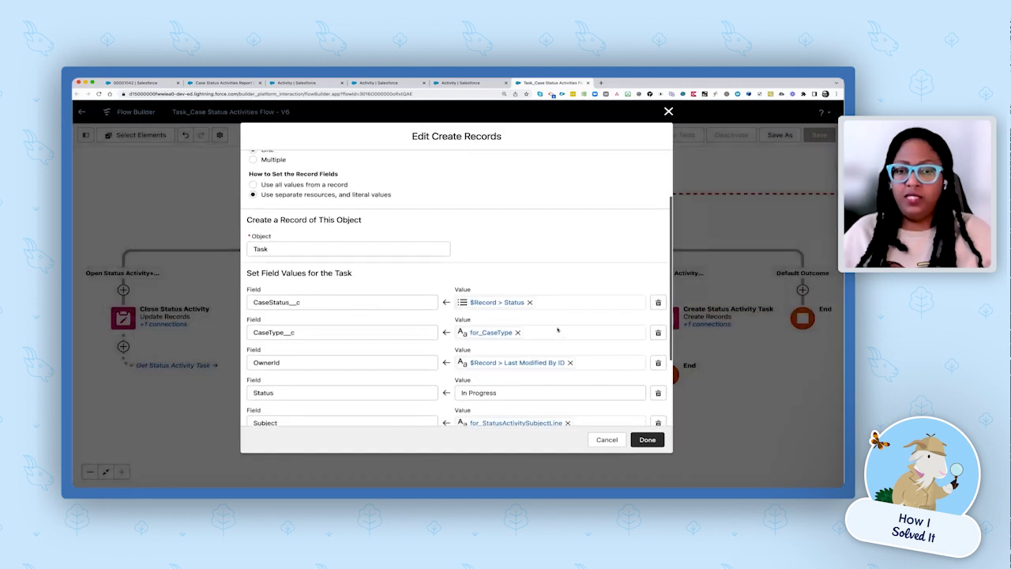
scroll(558, 330, down, 2)
scroll(558, 331, down, 2)
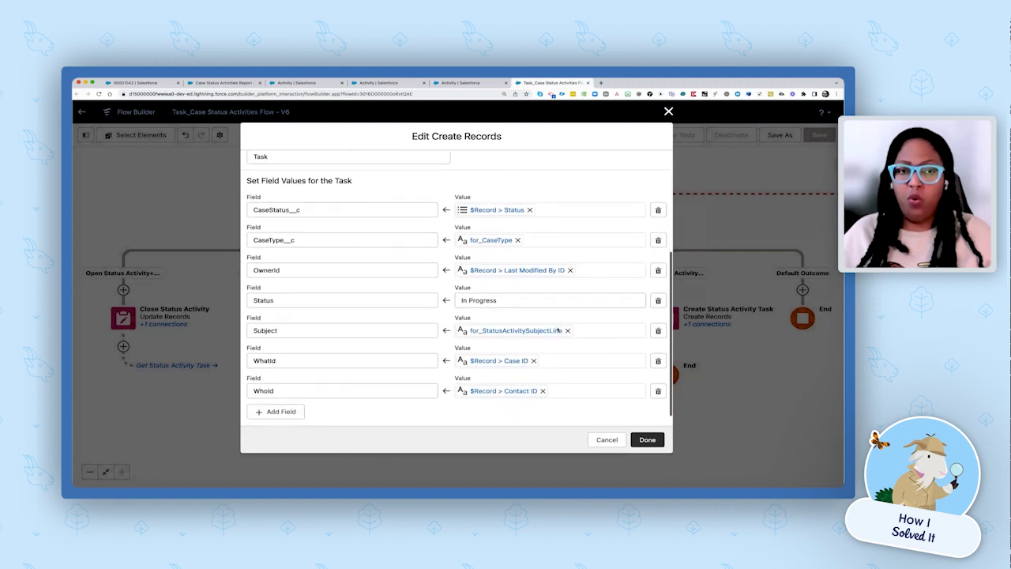
scroll(558, 330, down, 1)
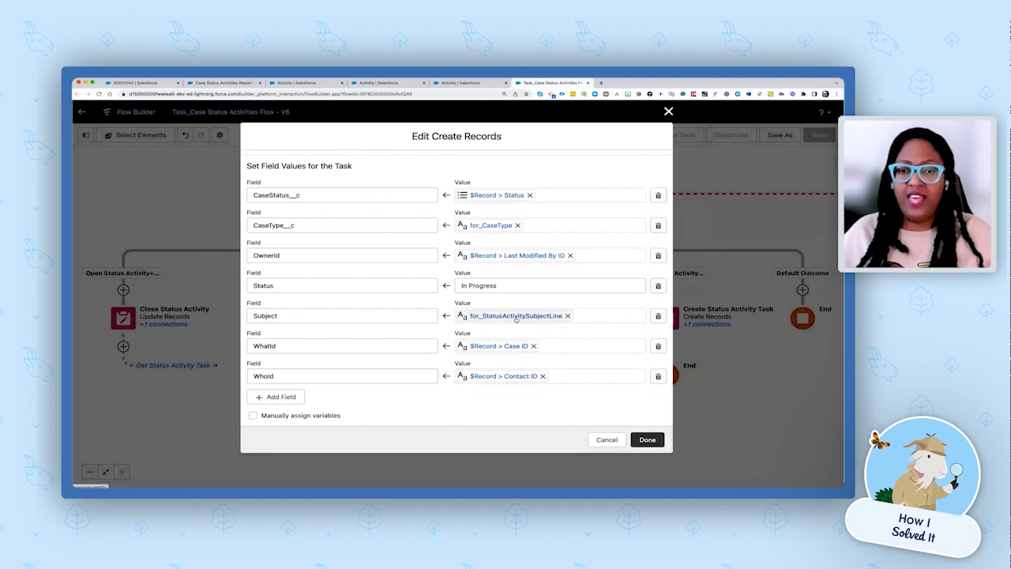
click(607, 439)
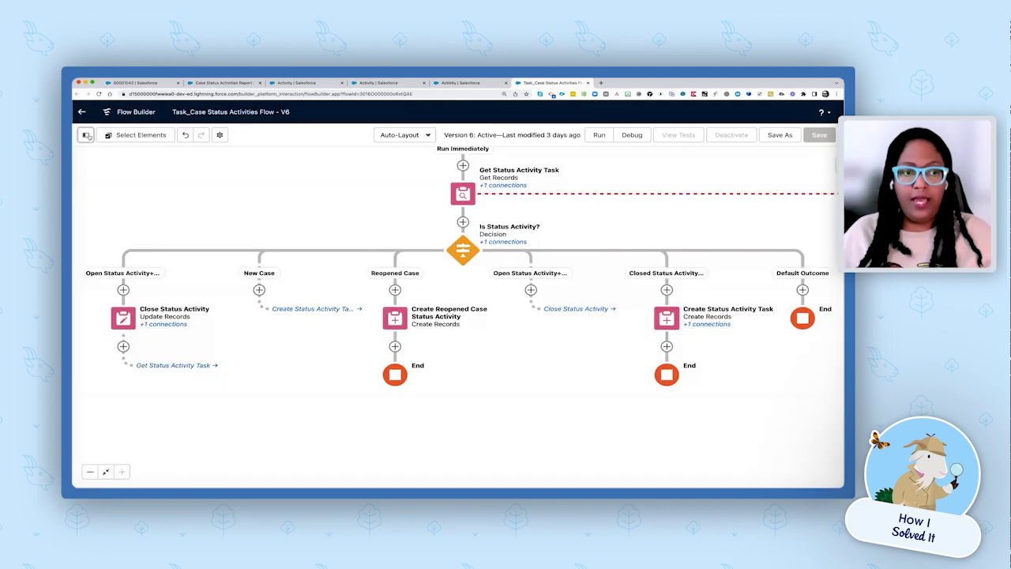
Inspect the for_StatusActivitySubjectLine and for_CaseType formulas among the flow's resources
click(87, 135)
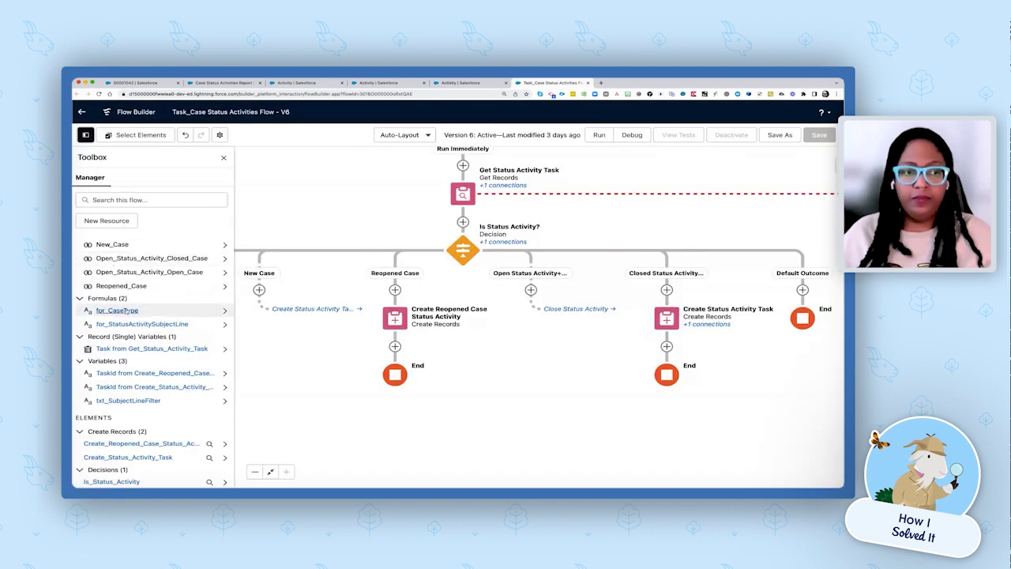
click(117, 323)
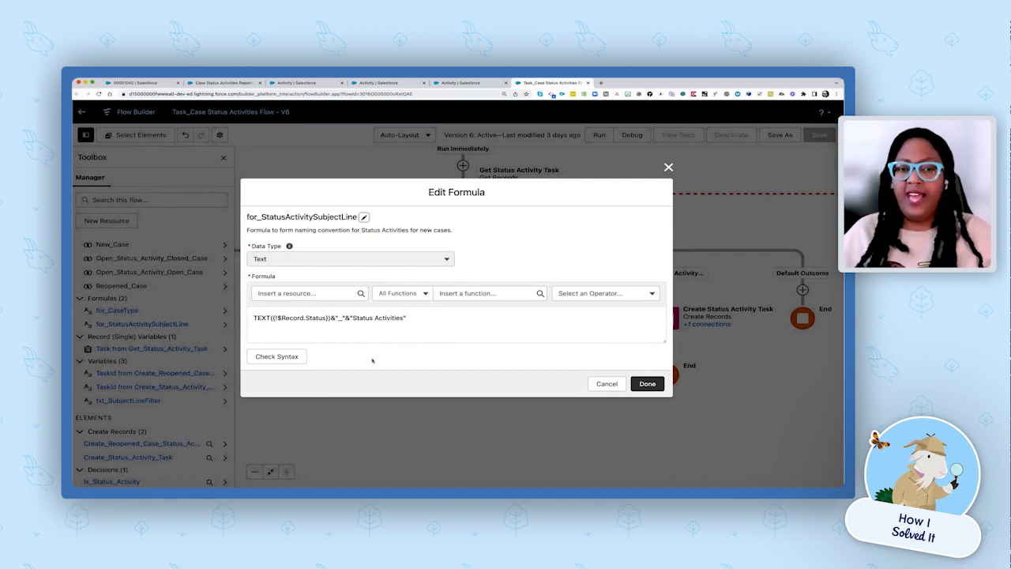
click(647, 383)
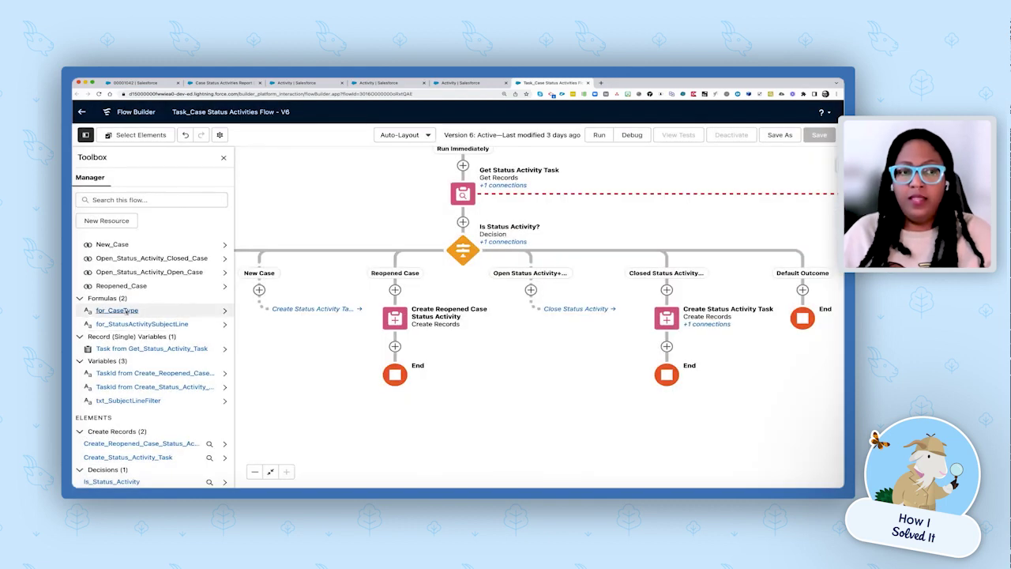
click(135, 310)
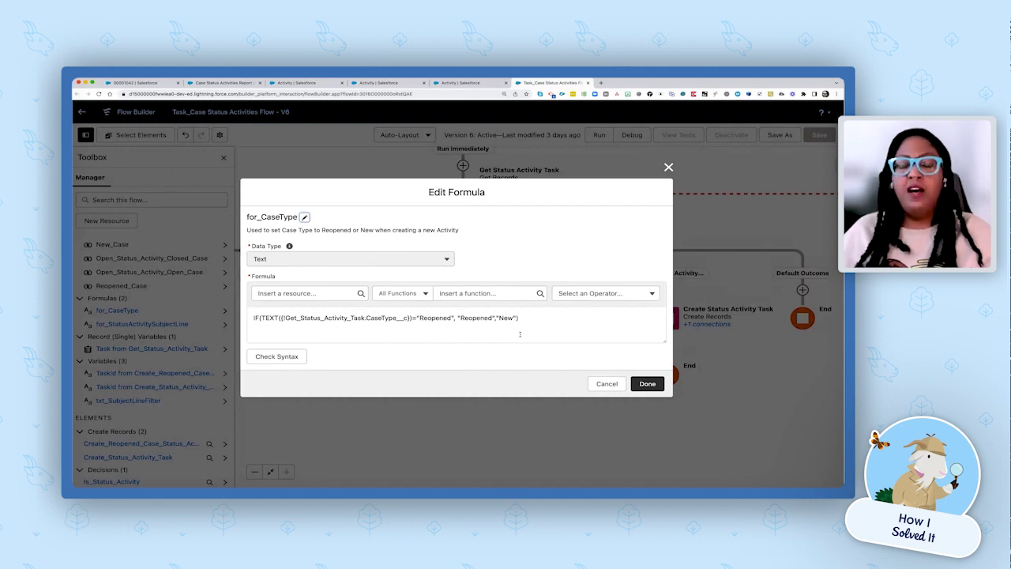
click(607, 385)
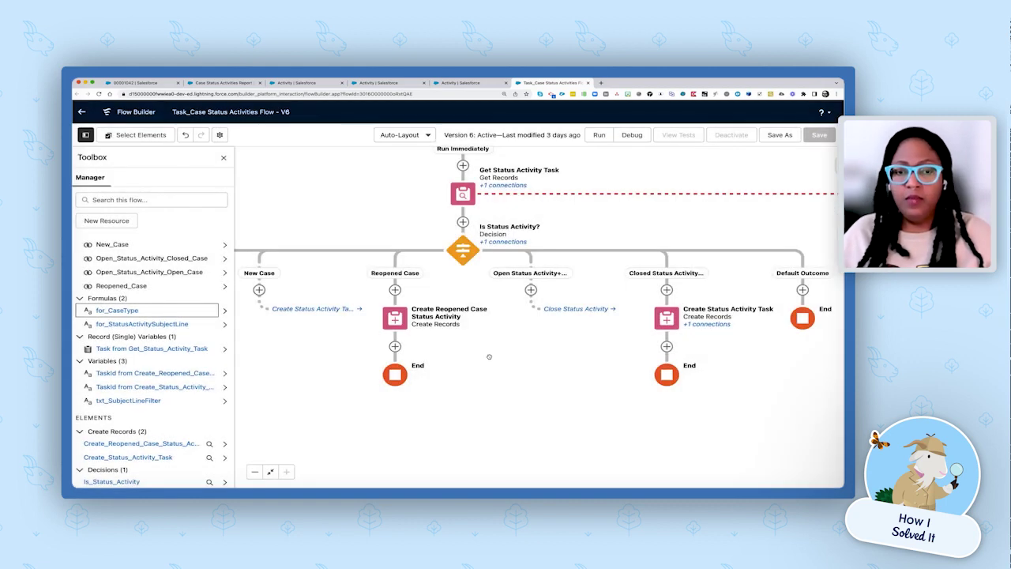
Examine the Create Reopened Case Status Activity element's record creation settings and Task field values, including CaseType__c
drag(507, 344, 527, 382)
click(416, 357)
click(447, 475)
scroll(519, 373, down, 3)
scroll(519, 374, down, 3)
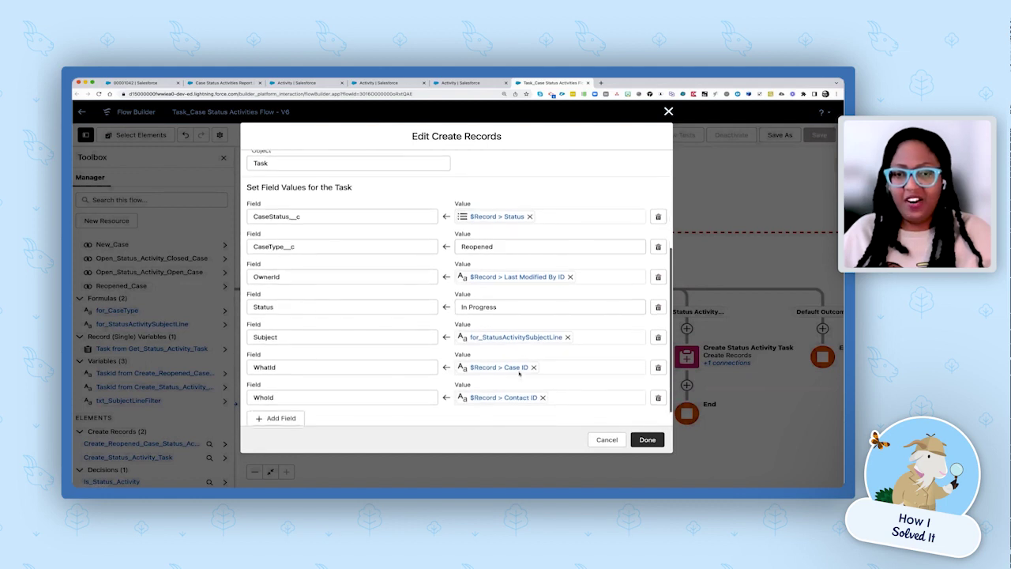
scroll(519, 374, up, 2)
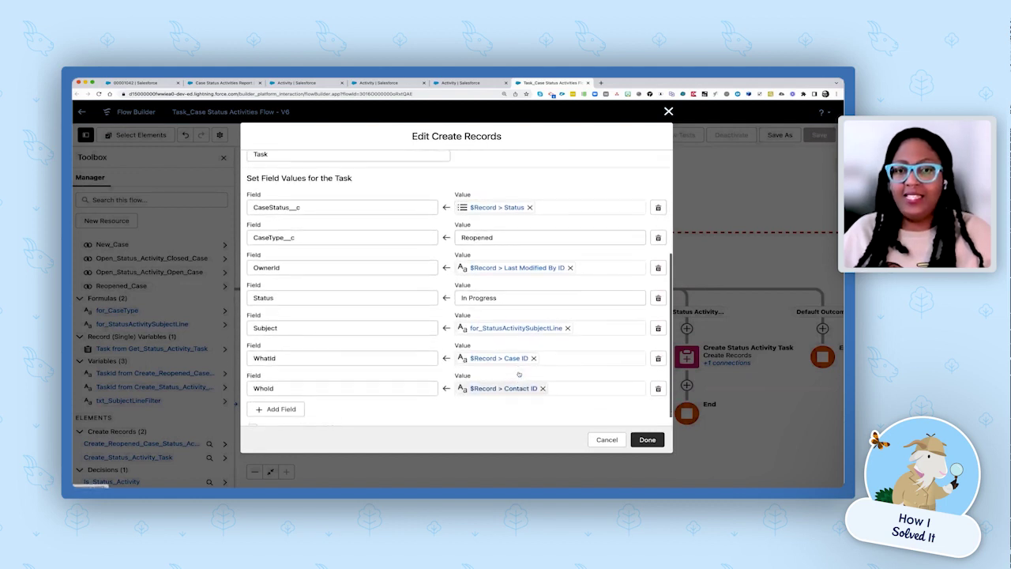
scroll(519, 374, up, 2)
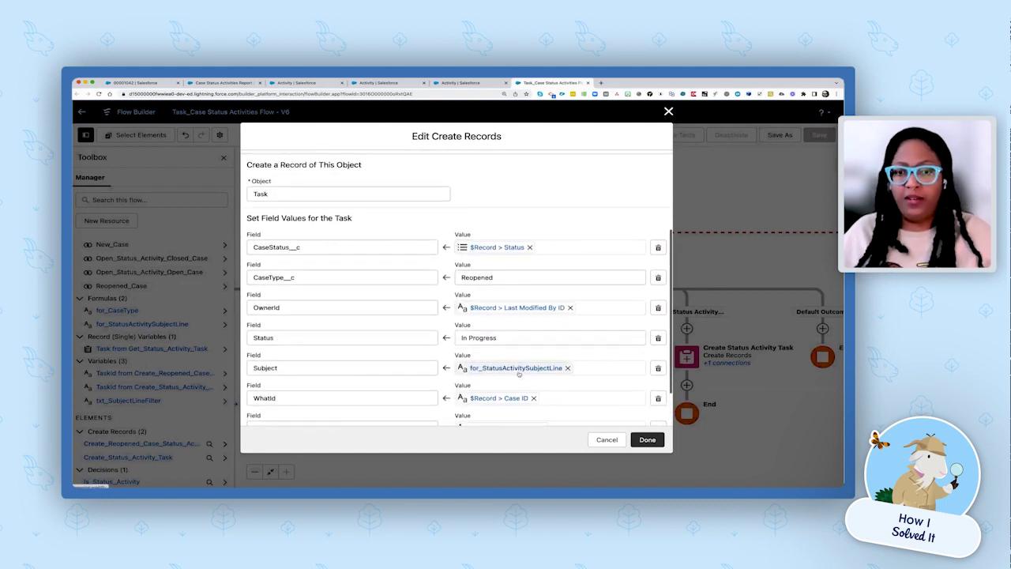
scroll(518, 374, up, 2)
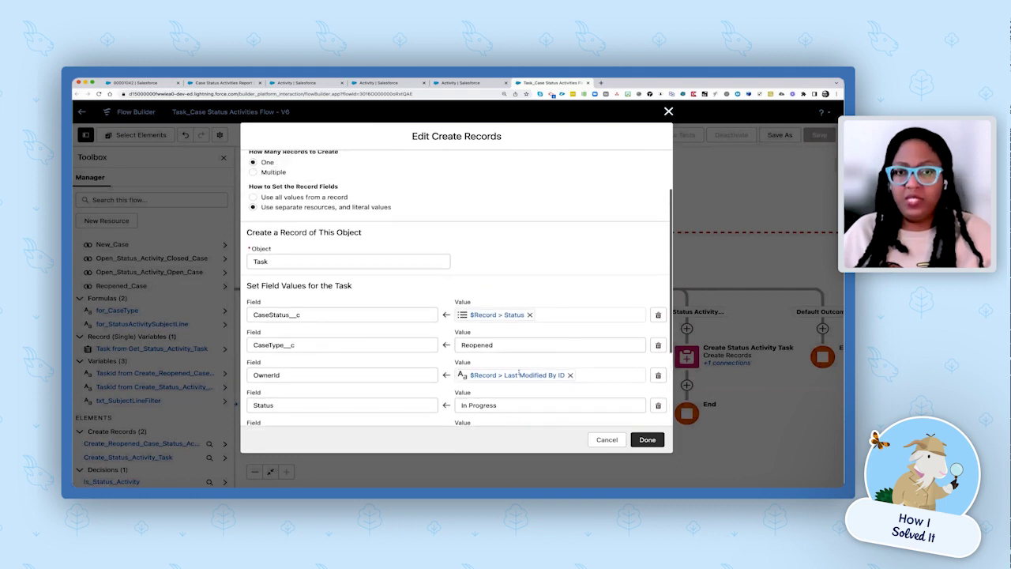
scroll(519, 374, up, 2)
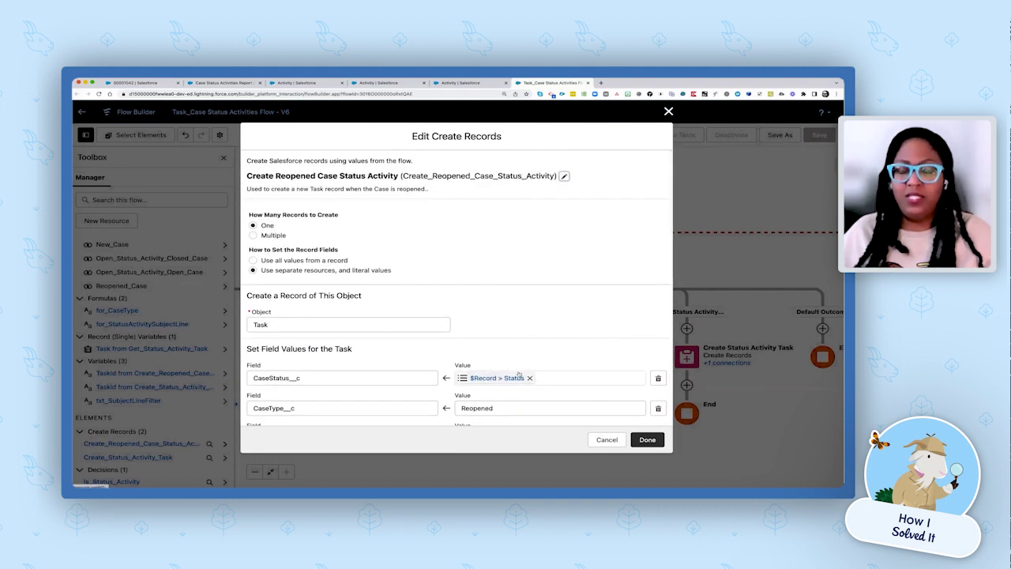